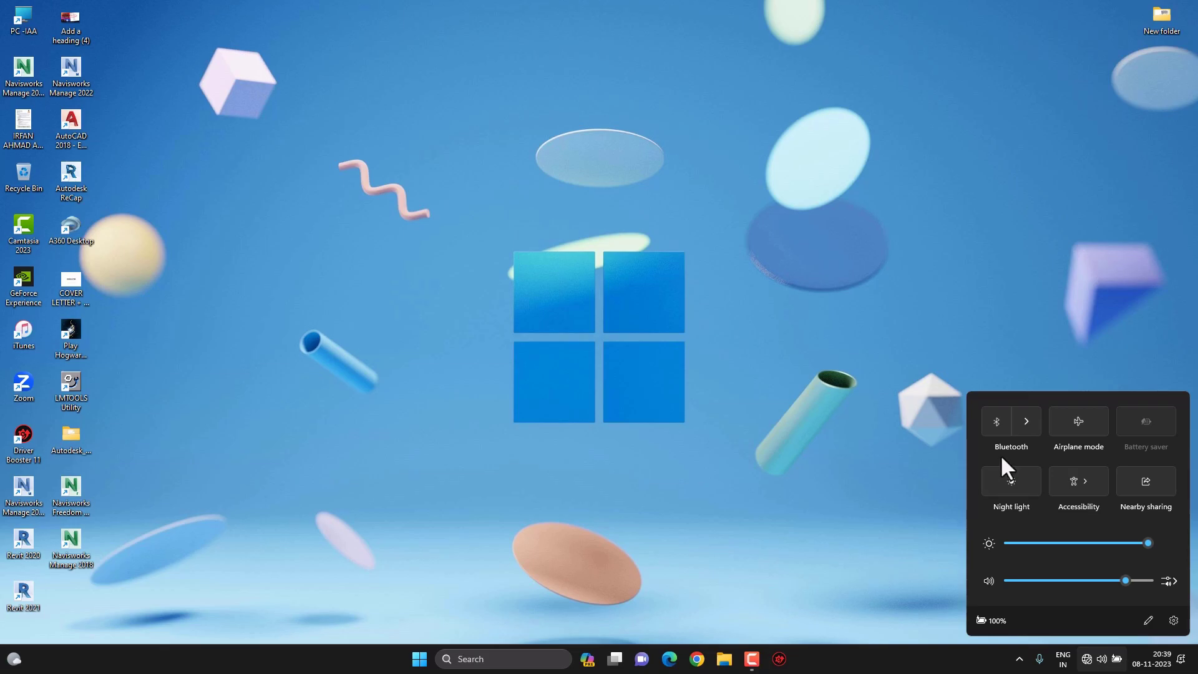
# Check the Network & internet page in Windows Settings for a Wi-Fi option and minimize Settings.
pyautogui.click(931, 441)
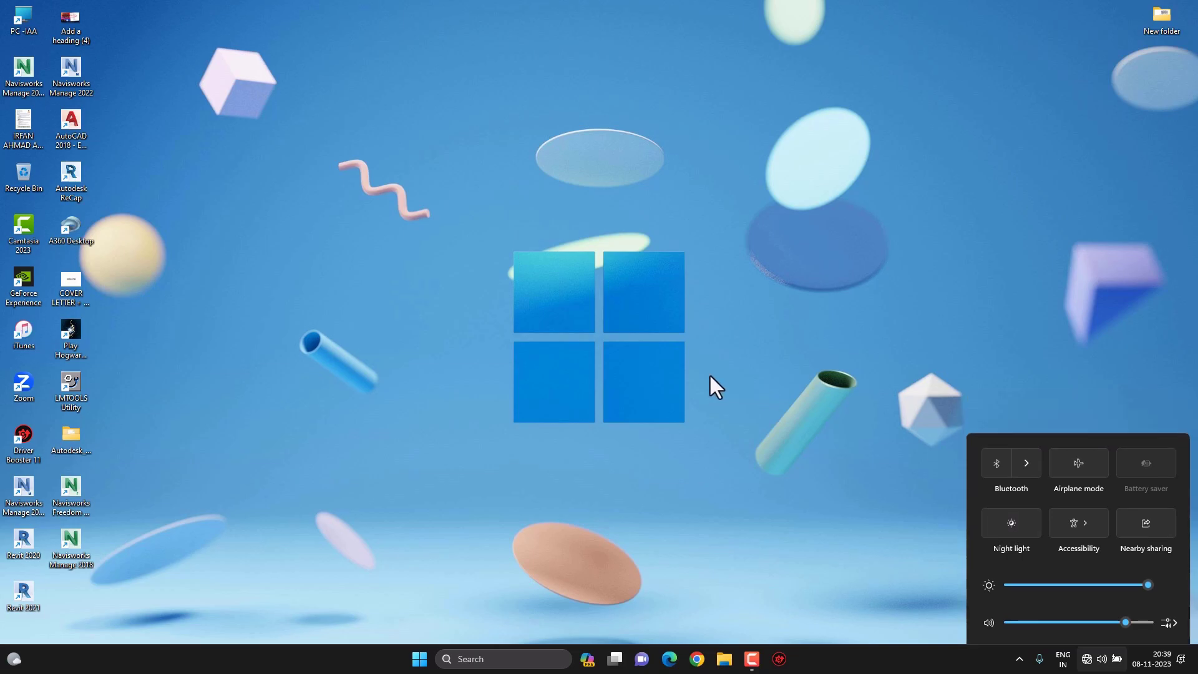
pyautogui.click(421, 658)
pyautogui.click(734, 311)
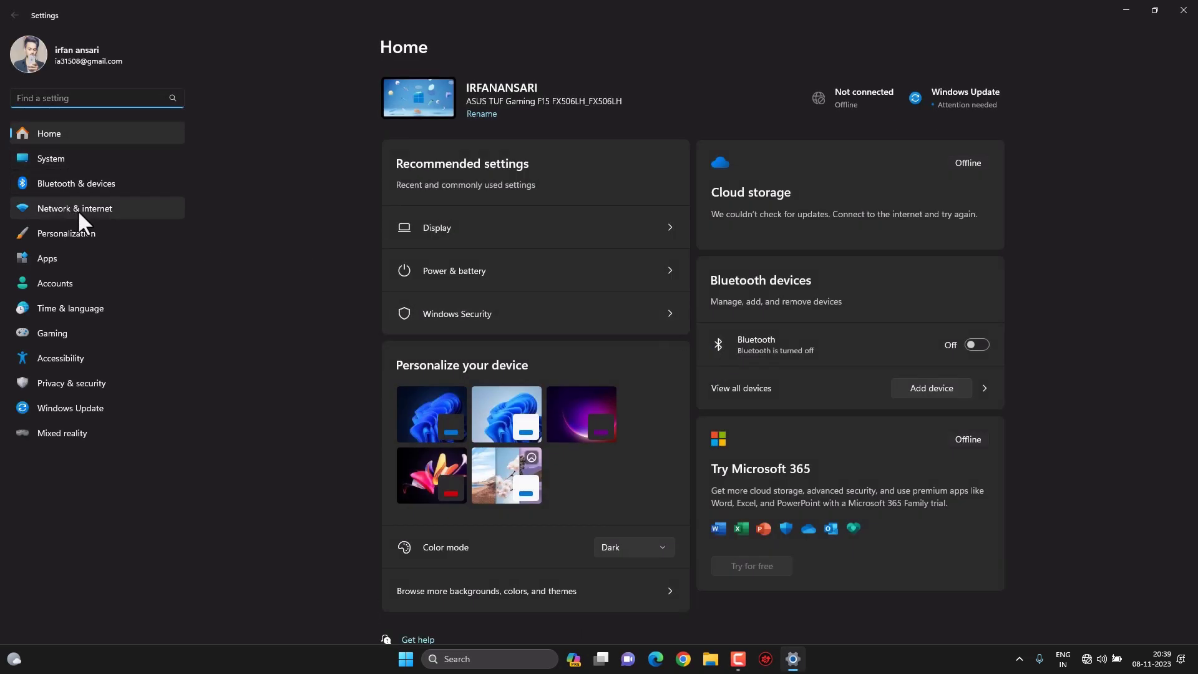
pyautogui.click(77, 210)
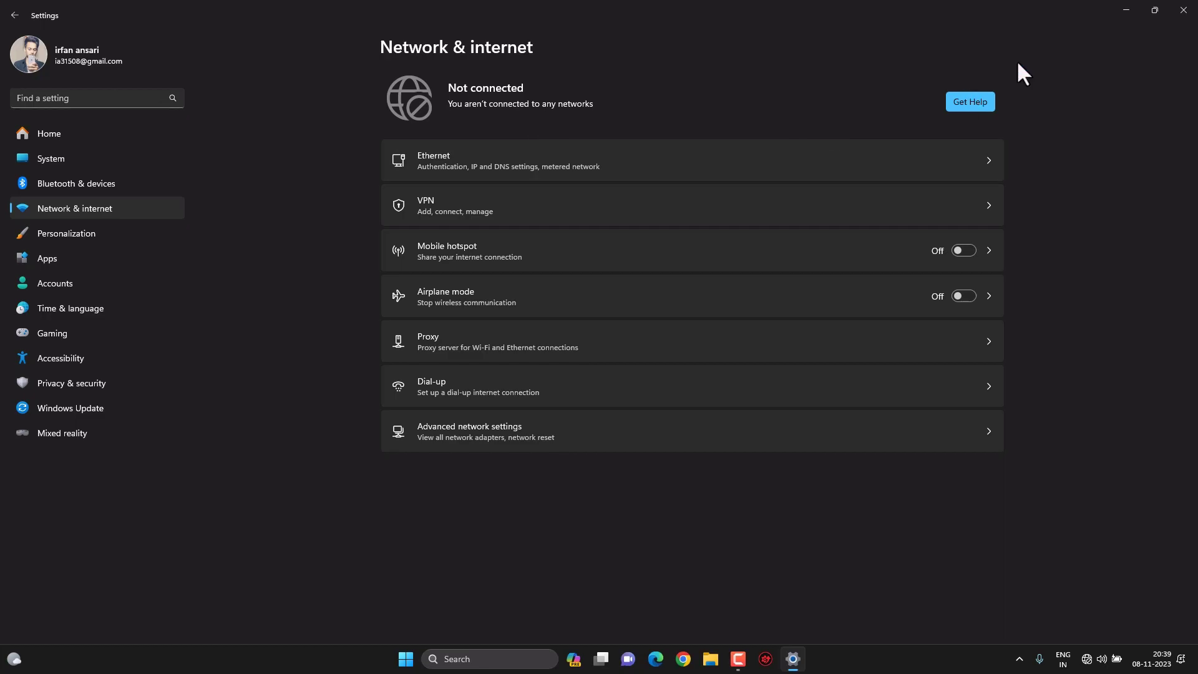
pyautogui.click(1127, 10)
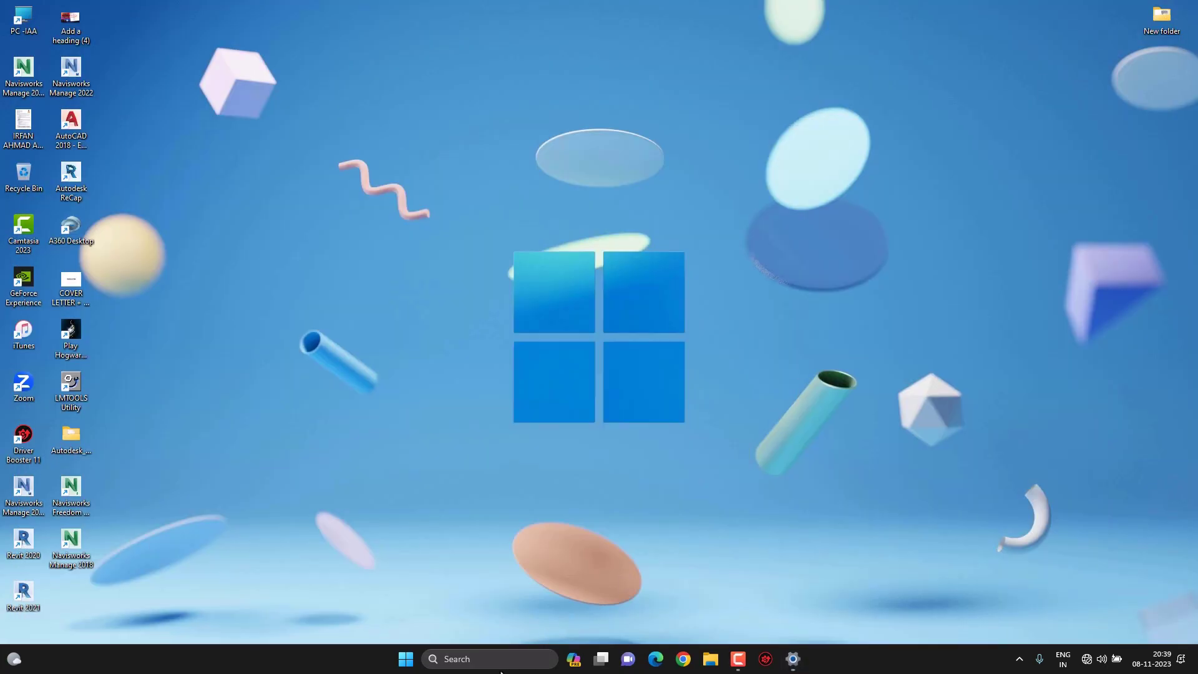
# Search Windows for Control Panel and open it in a maximized window.
pyautogui.click(504, 658)
pyautogui.write('control Panel')
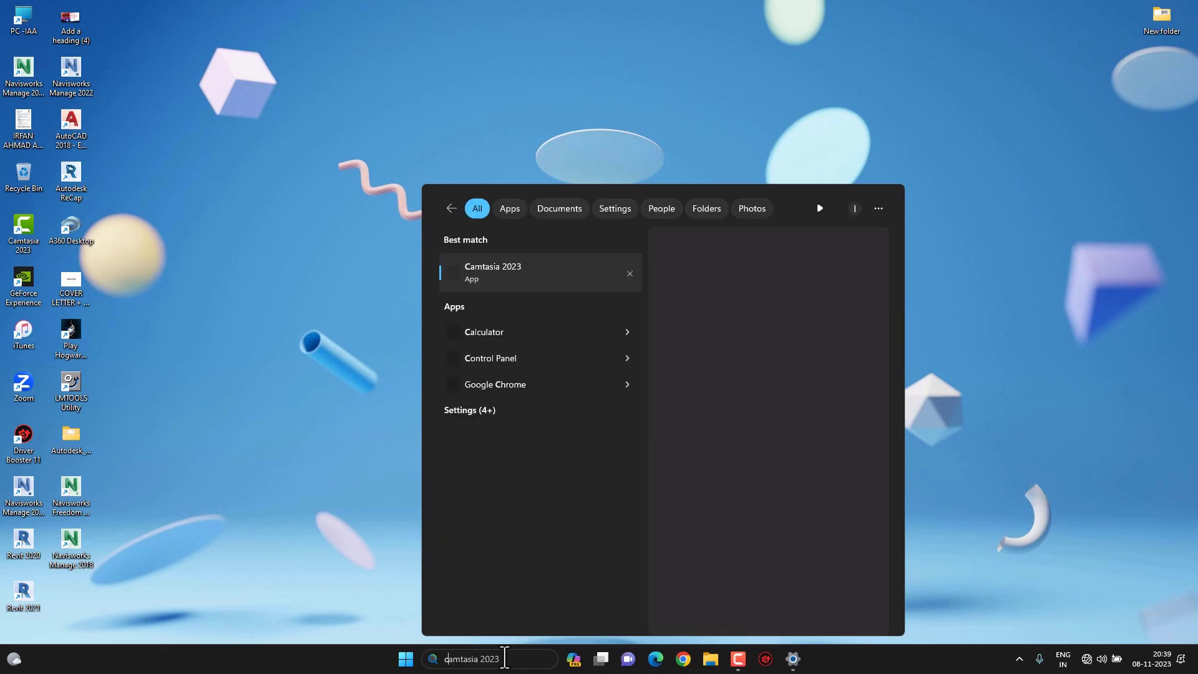
pyautogui.write('ntrol Panel')
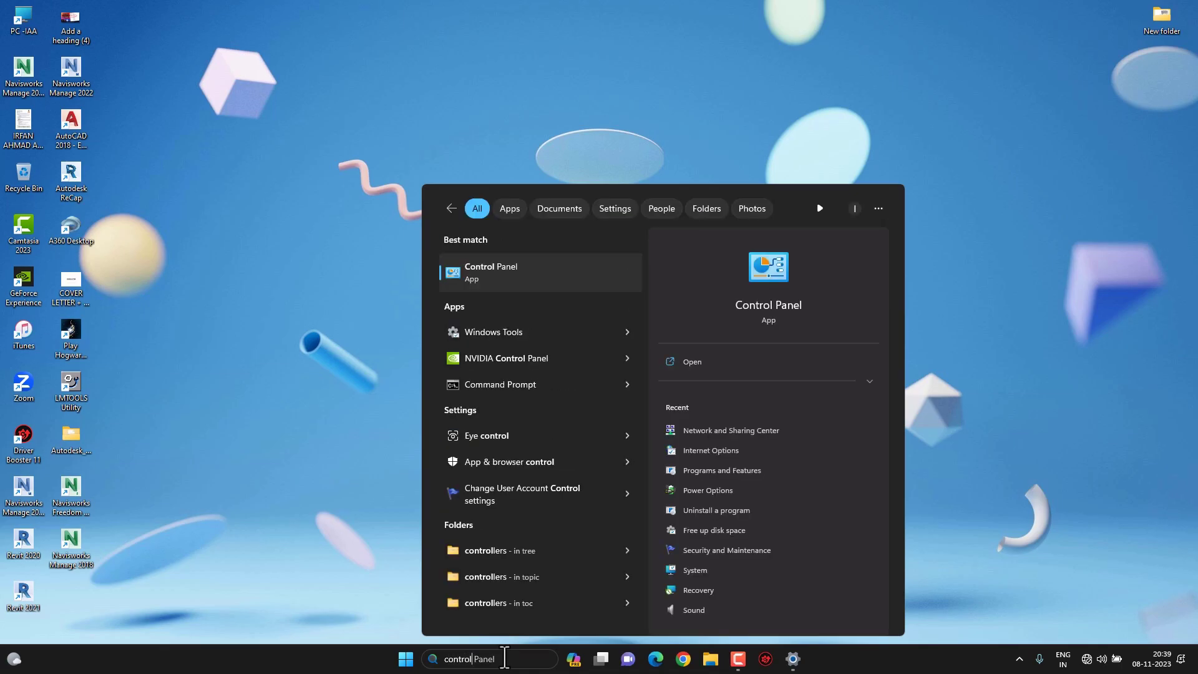
pyautogui.click(522, 273)
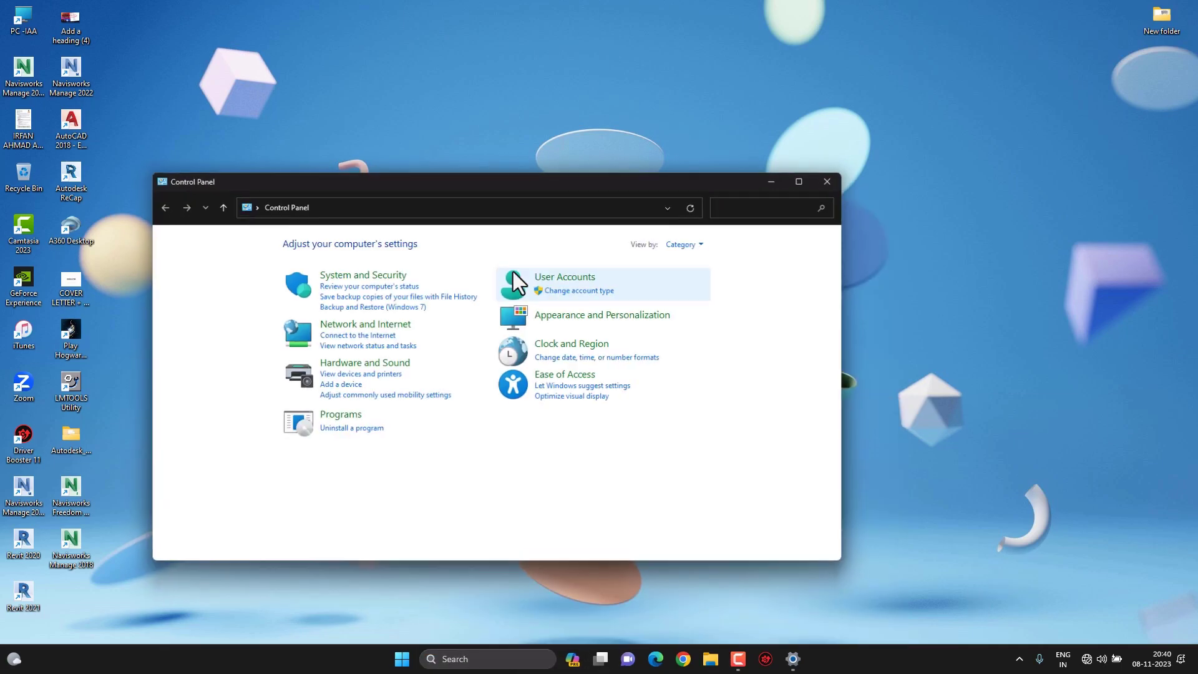
pyautogui.doubleClick(436, 183)
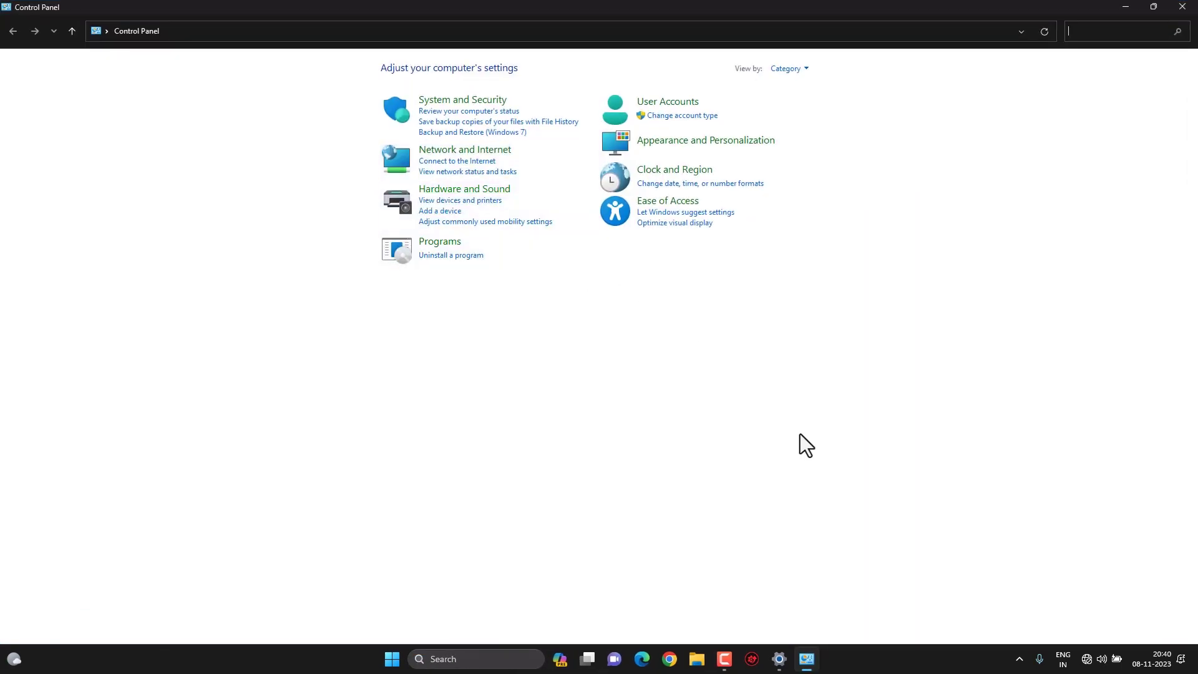
# Open the adapter settings from Network and Sharing Center to show the computer's network connections.
pyautogui.click(474, 154)
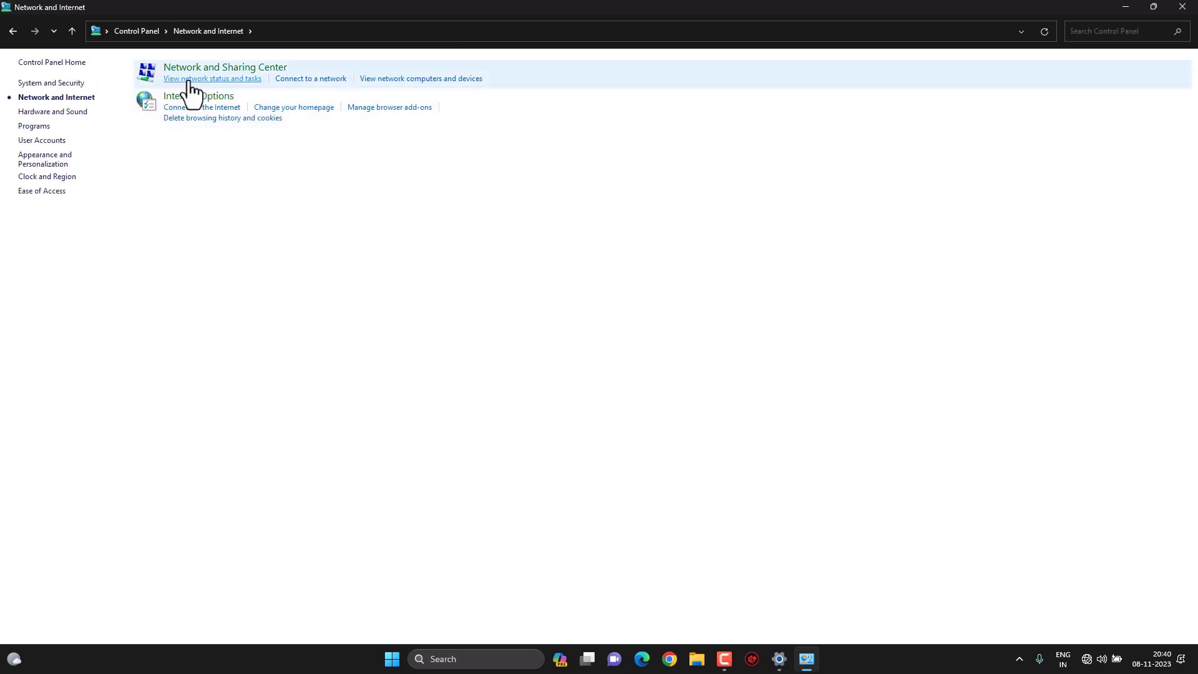
pyautogui.click(237, 70)
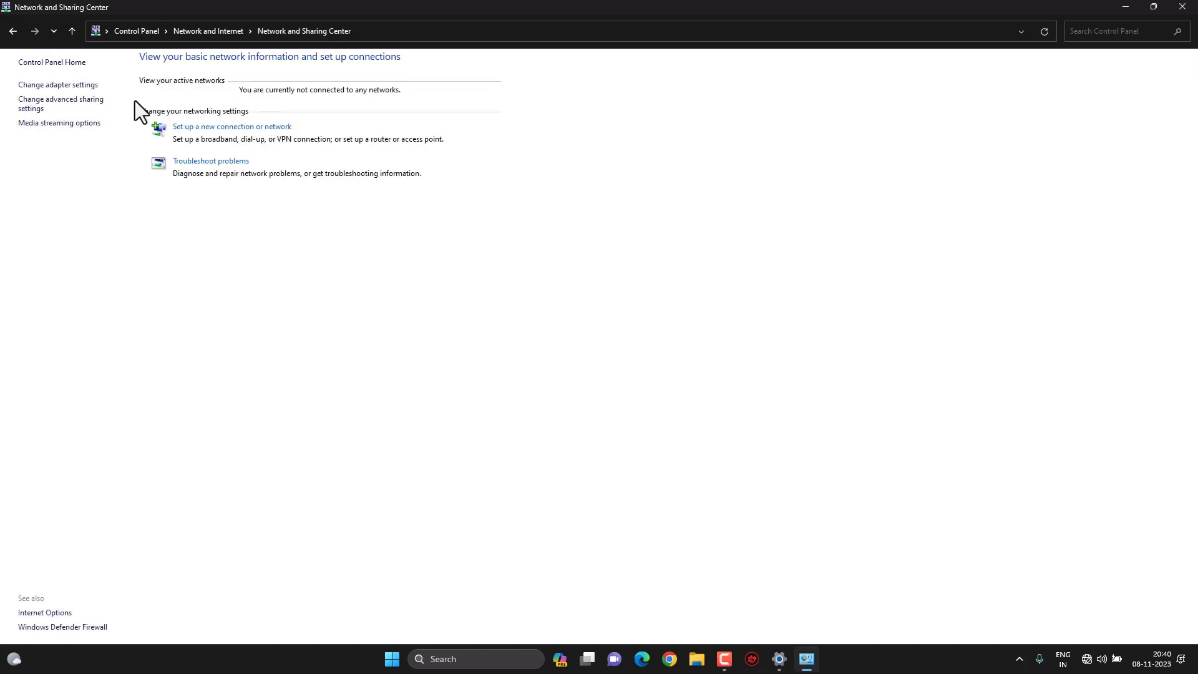
pyautogui.click(76, 91)
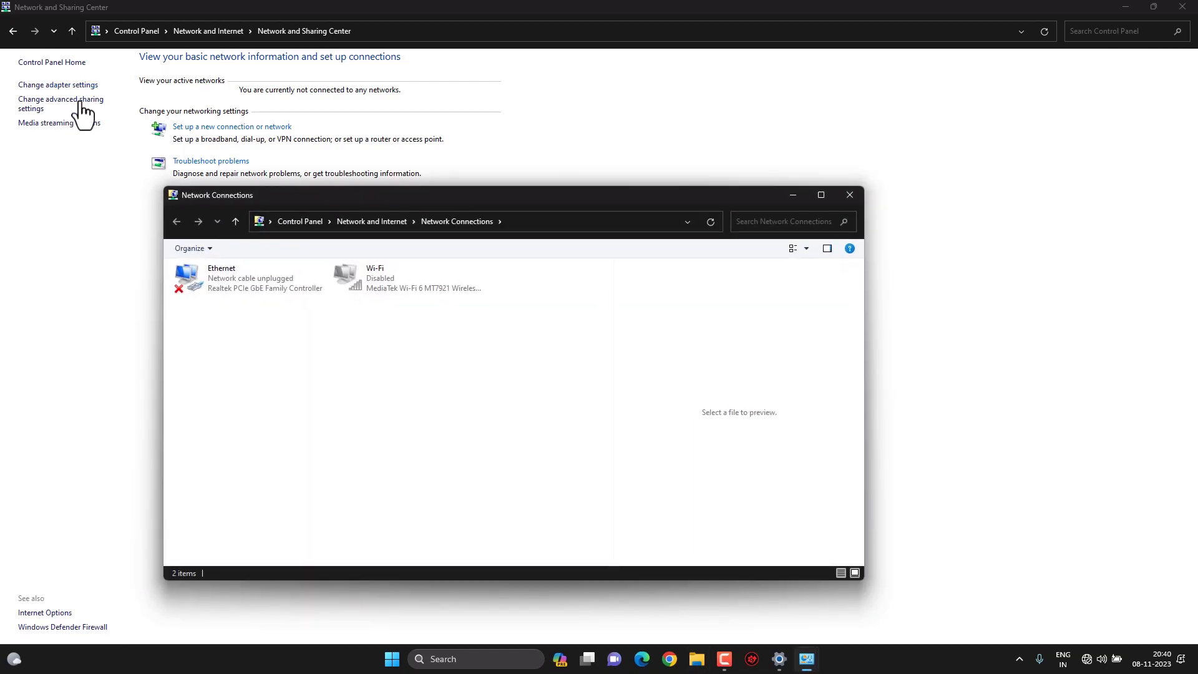
pyautogui.moveTo(500, 183); pyautogui.dragTo(511, 103)
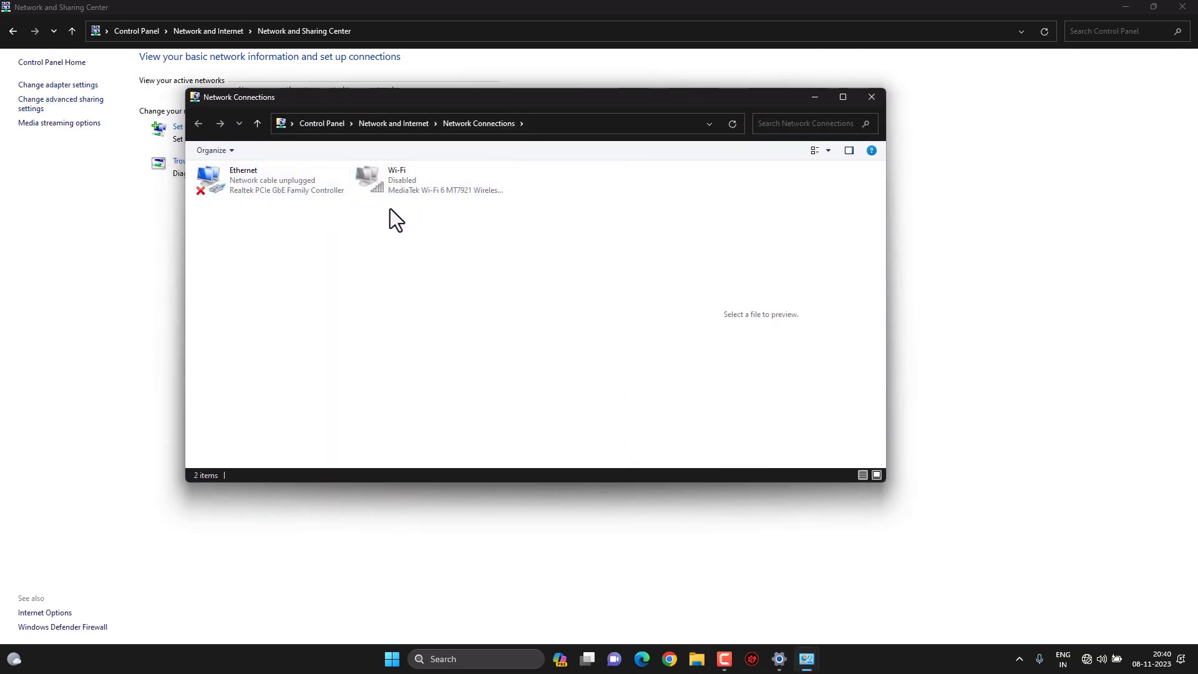
# Enable the disabled Wi-Fi adapter in Network Connections.
pyautogui.click(280, 193)
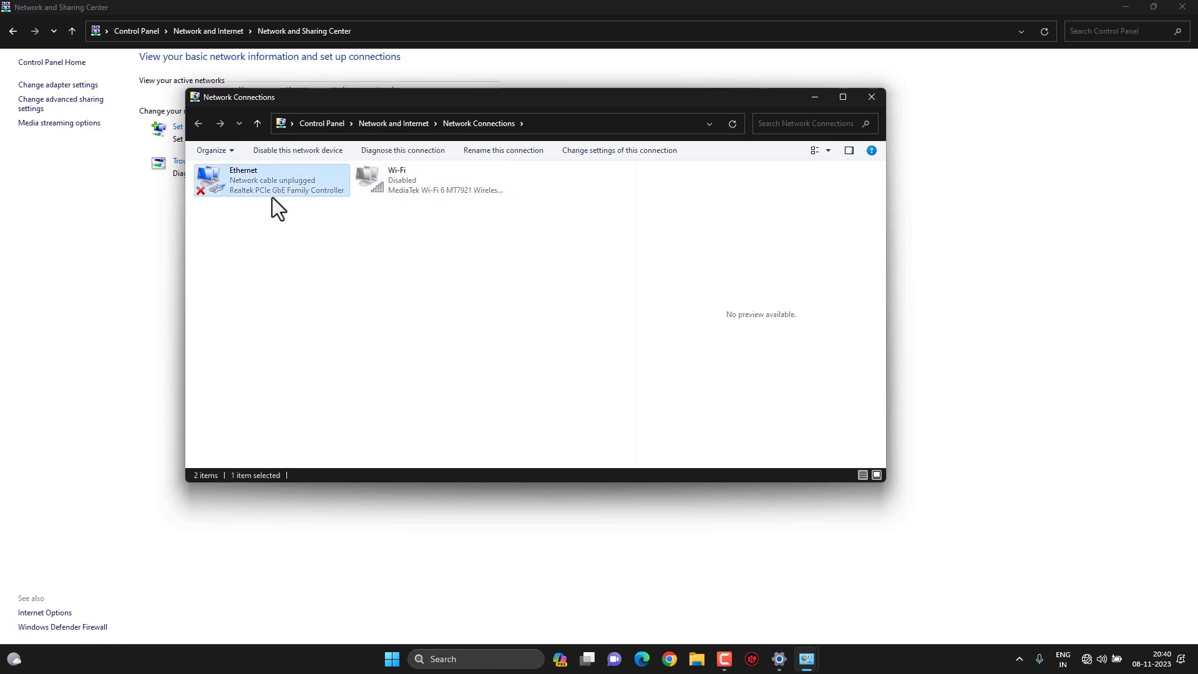
pyautogui.click(413, 196)
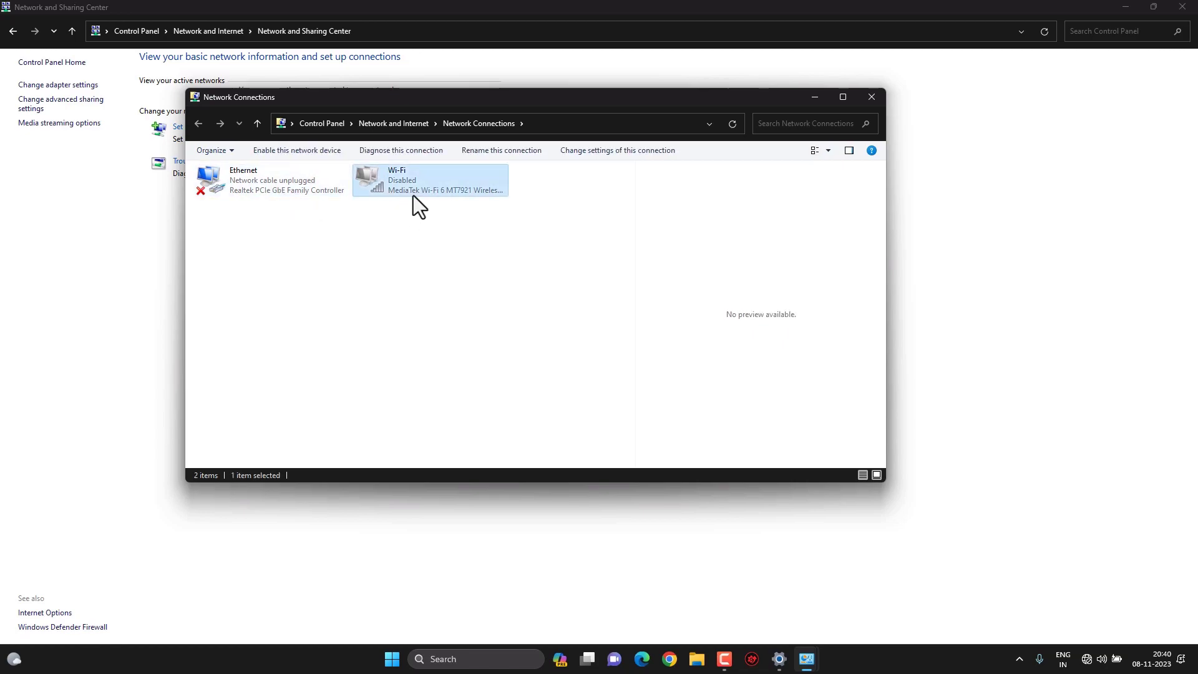
pyautogui.rightClick(394, 185)
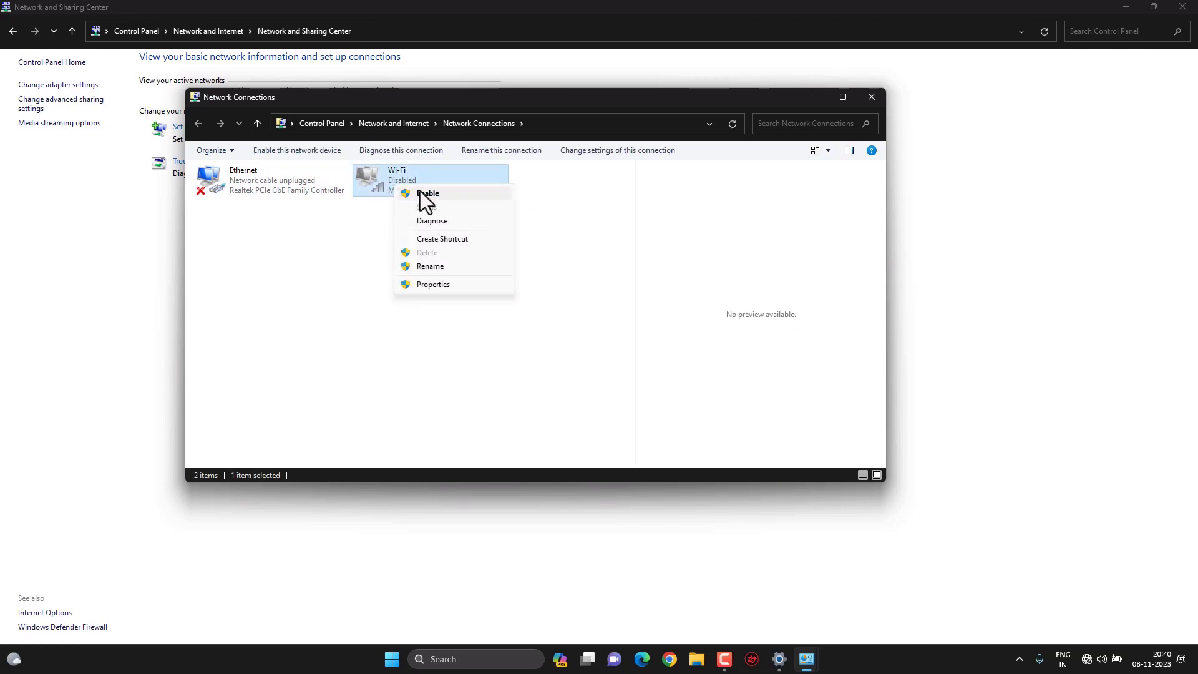
pyautogui.click(418, 192)
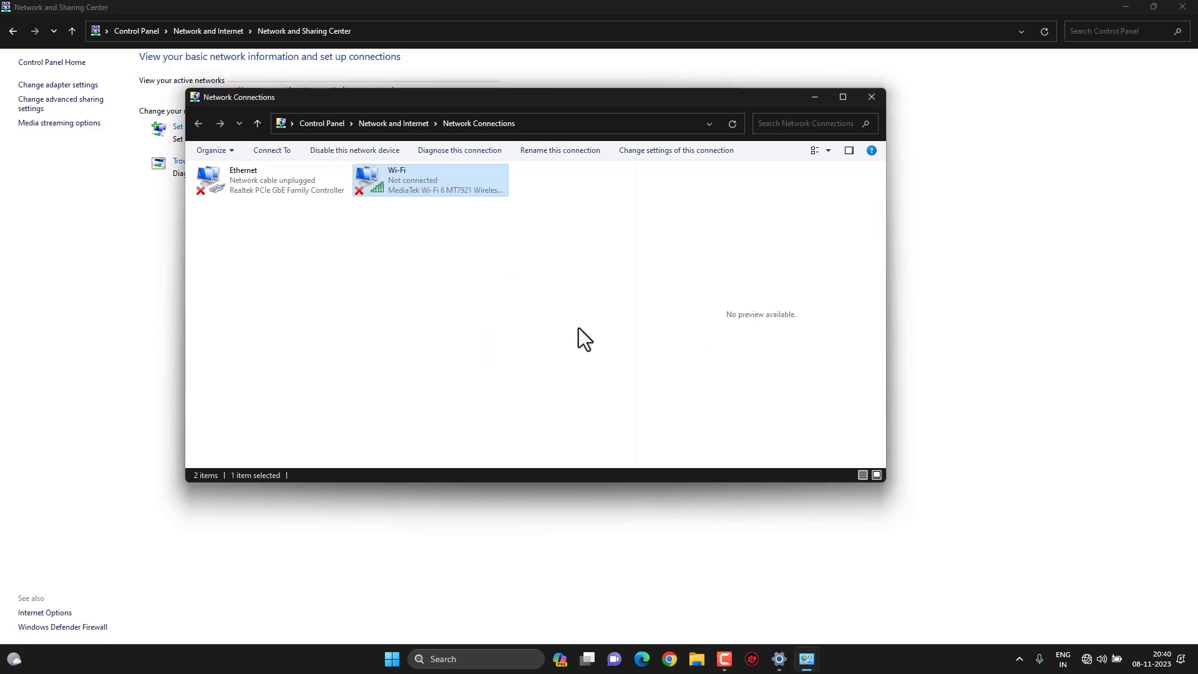
pyautogui.click(425, 253)
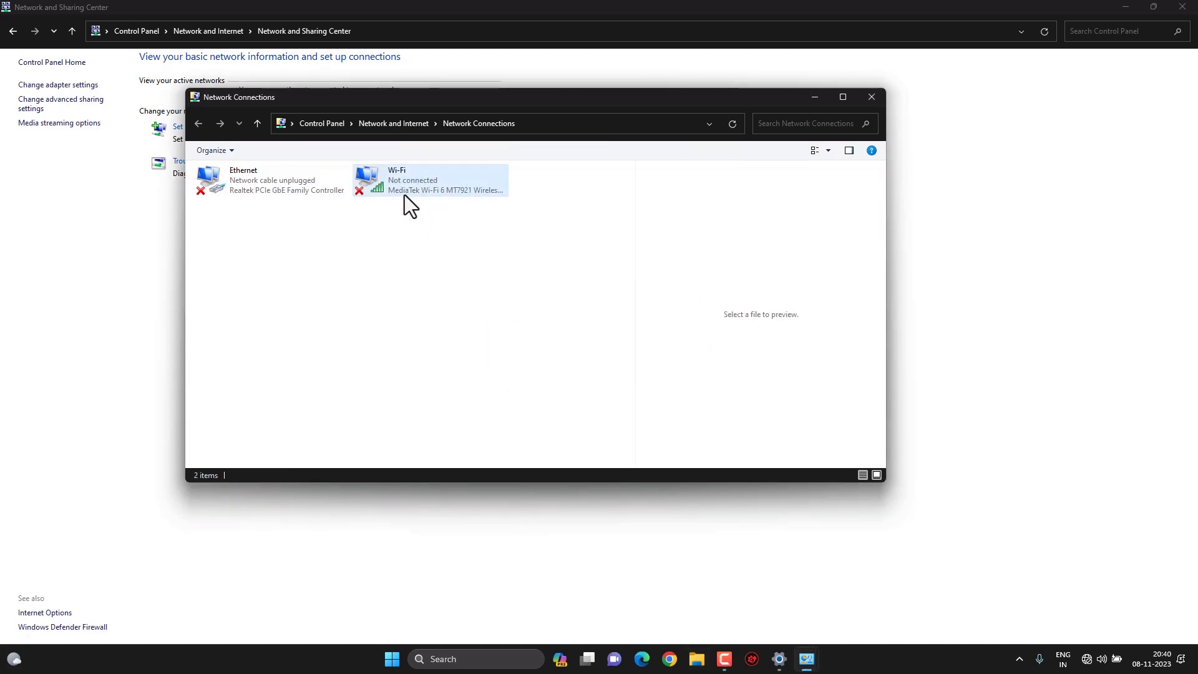
# Check for Wi-Fi in the quick settings and view the Wi-Fi adapter's Connect / Disconnect options.
pyautogui.click(1102, 659)
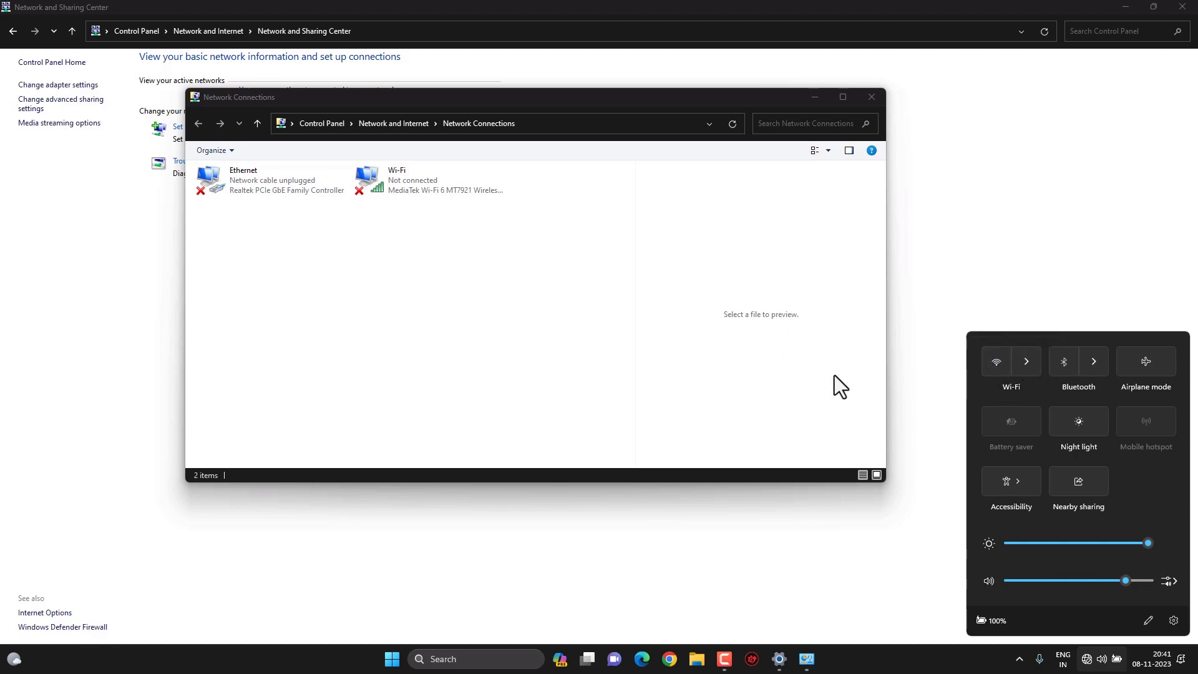
pyautogui.click(586, 319)
pyautogui.rightClick(398, 181)
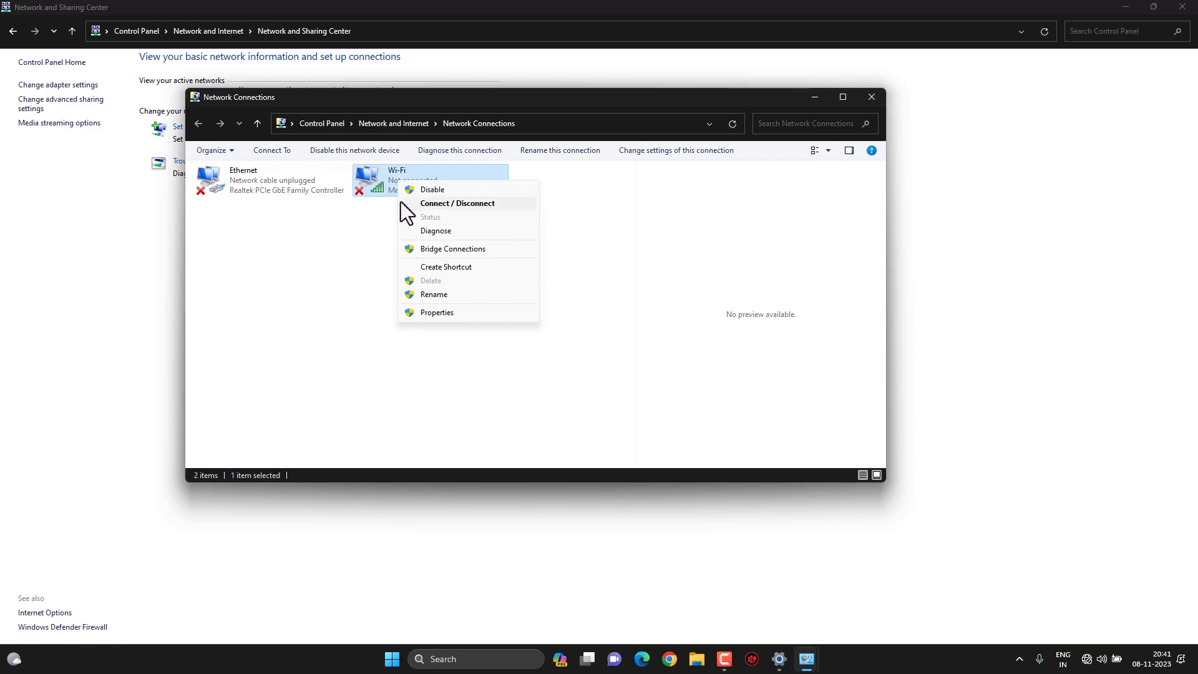
pyautogui.click(440, 206)
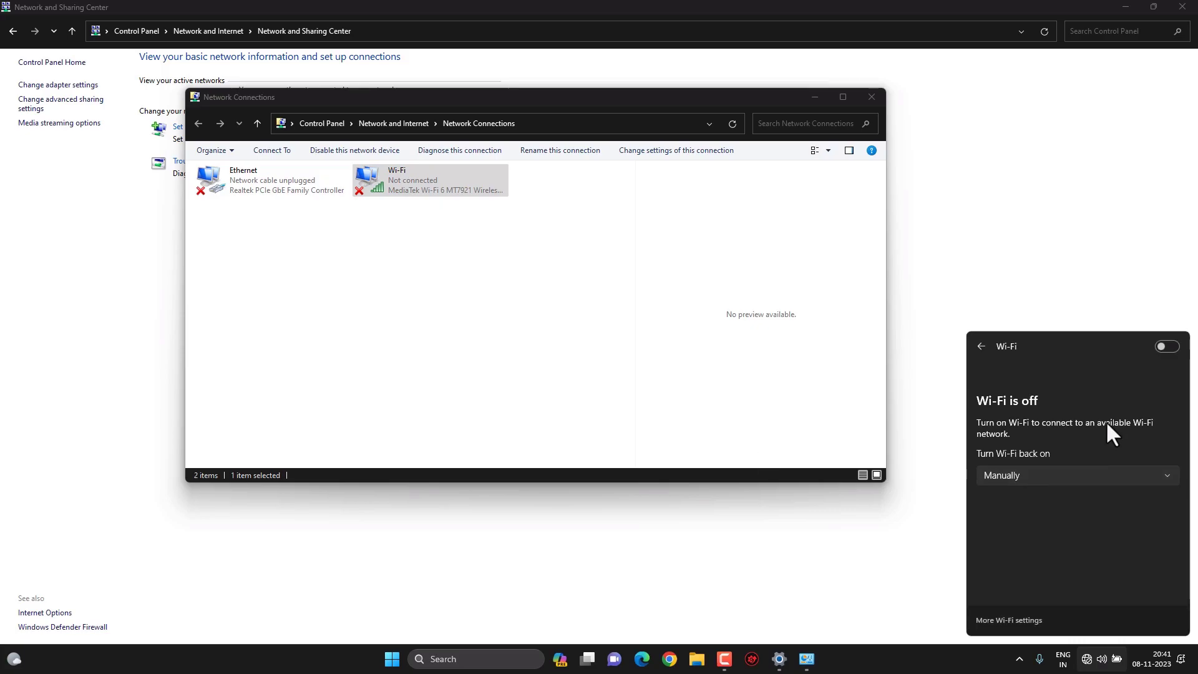
pyautogui.click(874, 315)
# Minimize Network and Sharing Center and open Computer Management from the desktop PC shortcut in a maximized window.
pyautogui.click(1125, 7)
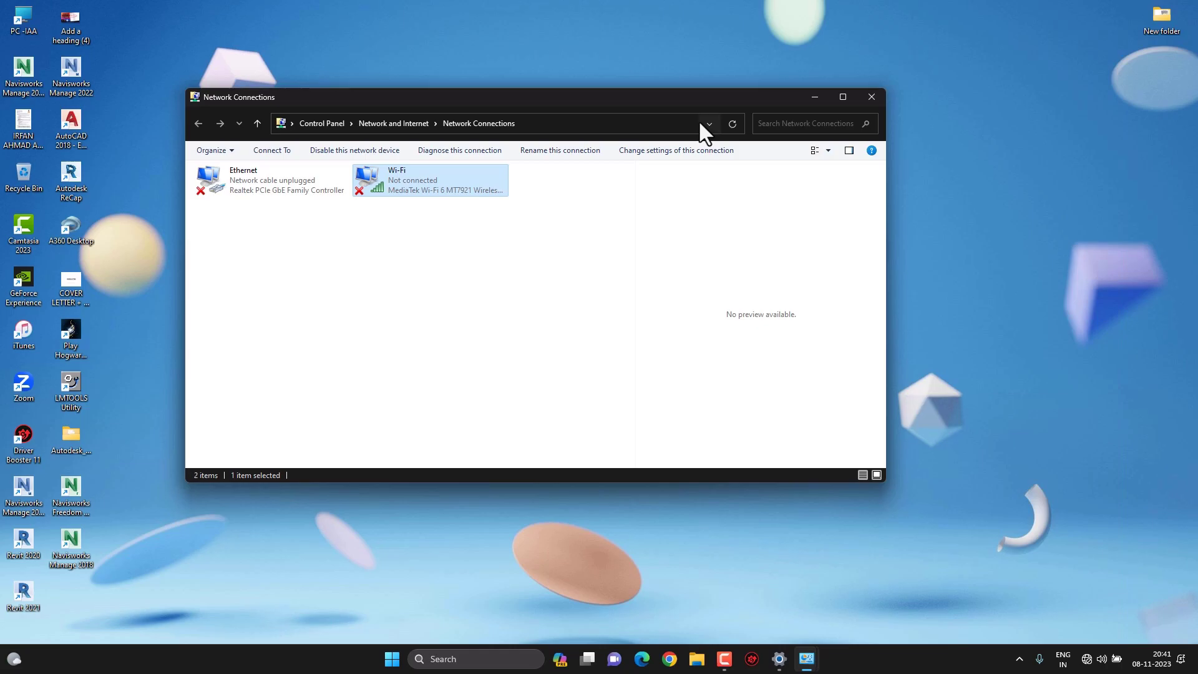
pyautogui.moveTo(313, 97); pyautogui.dragTo(354, 115)
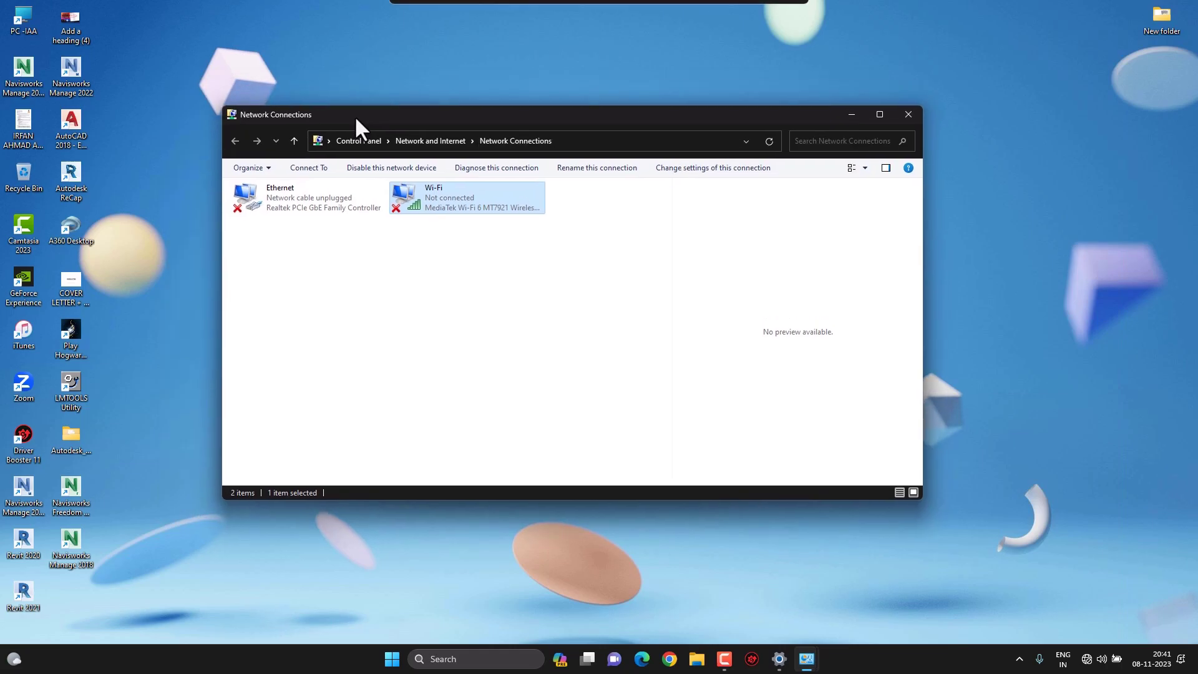
pyautogui.rightClick(20, 25)
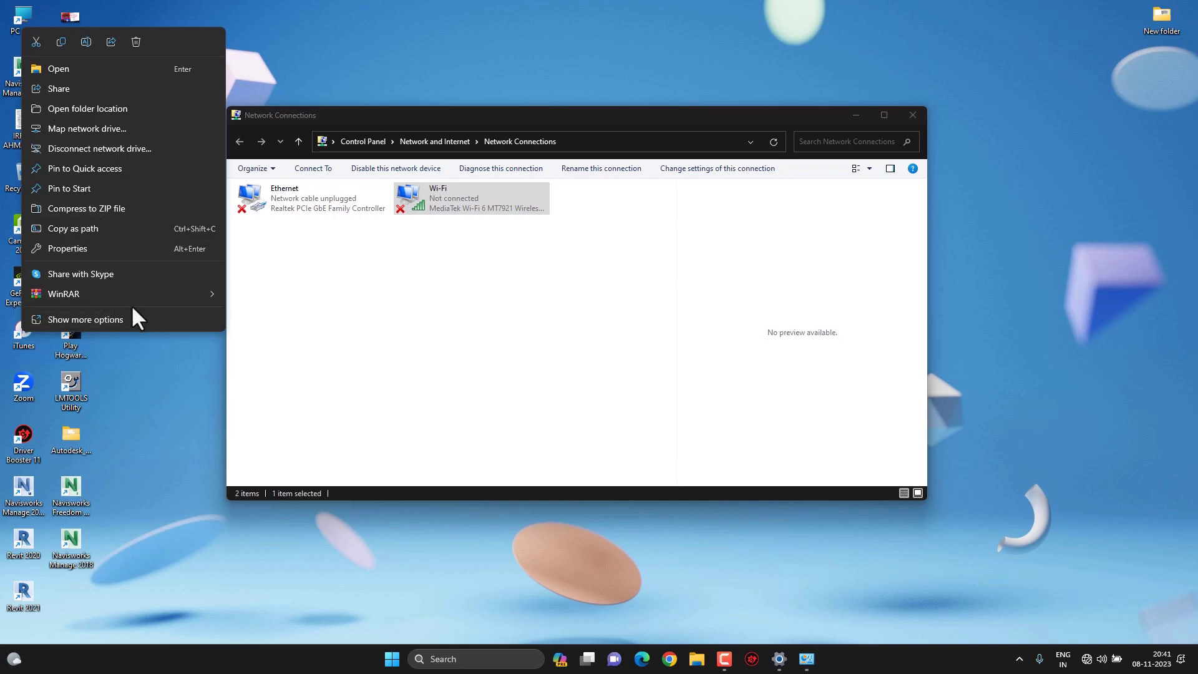
pyautogui.click(118, 316)
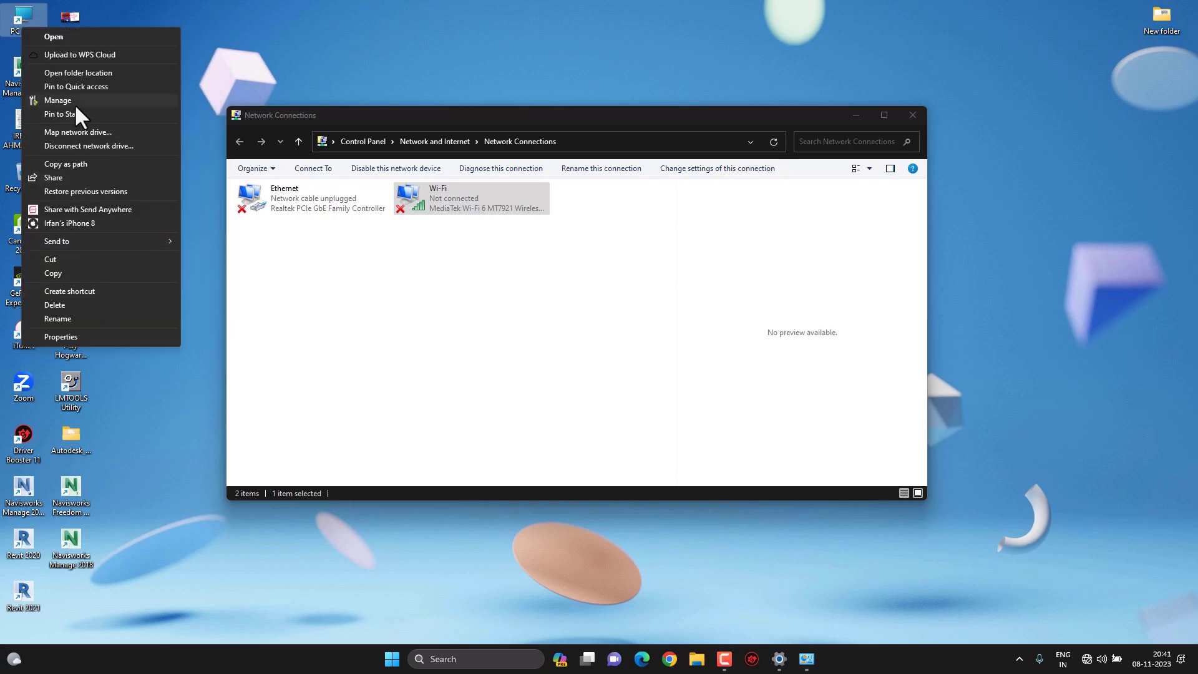
pyautogui.click(76, 103)
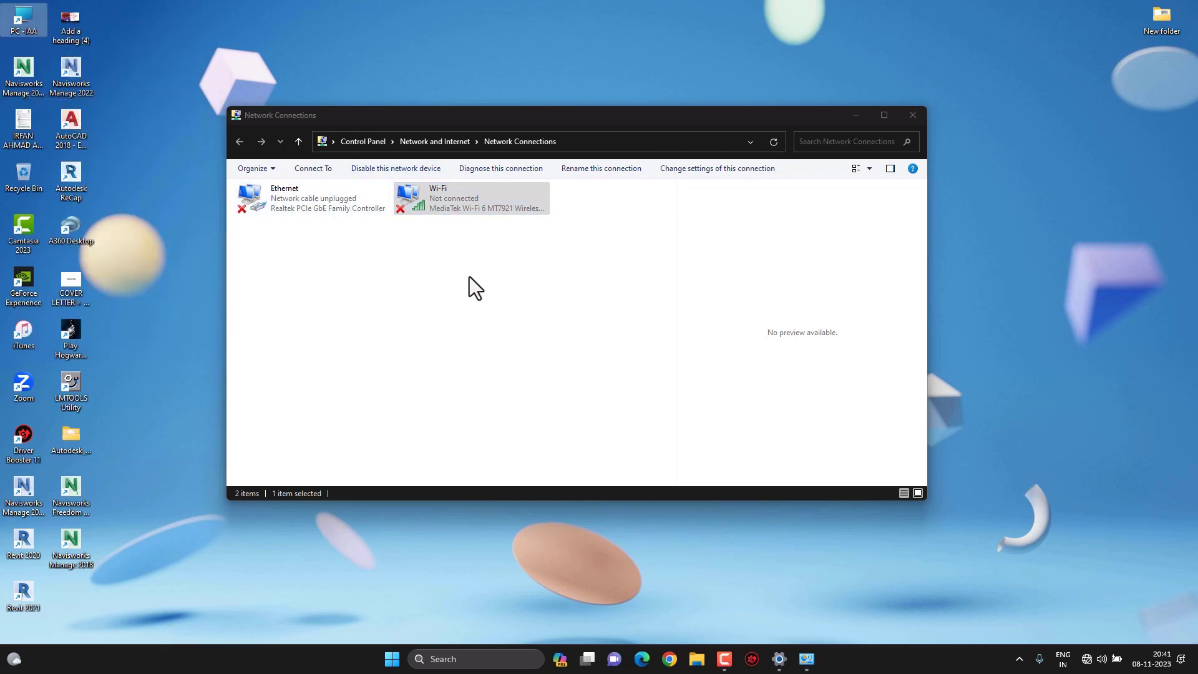
pyautogui.moveTo(354, 23); pyautogui.dragTo(561, 70)
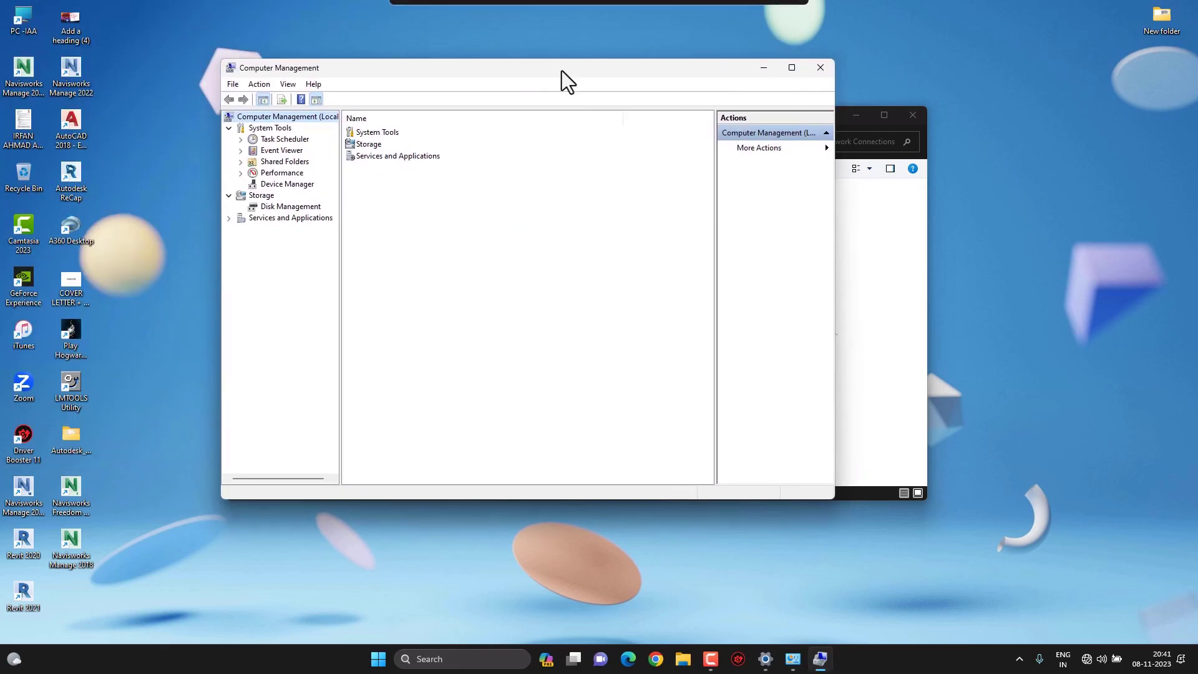
pyautogui.doubleClick(562, 70)
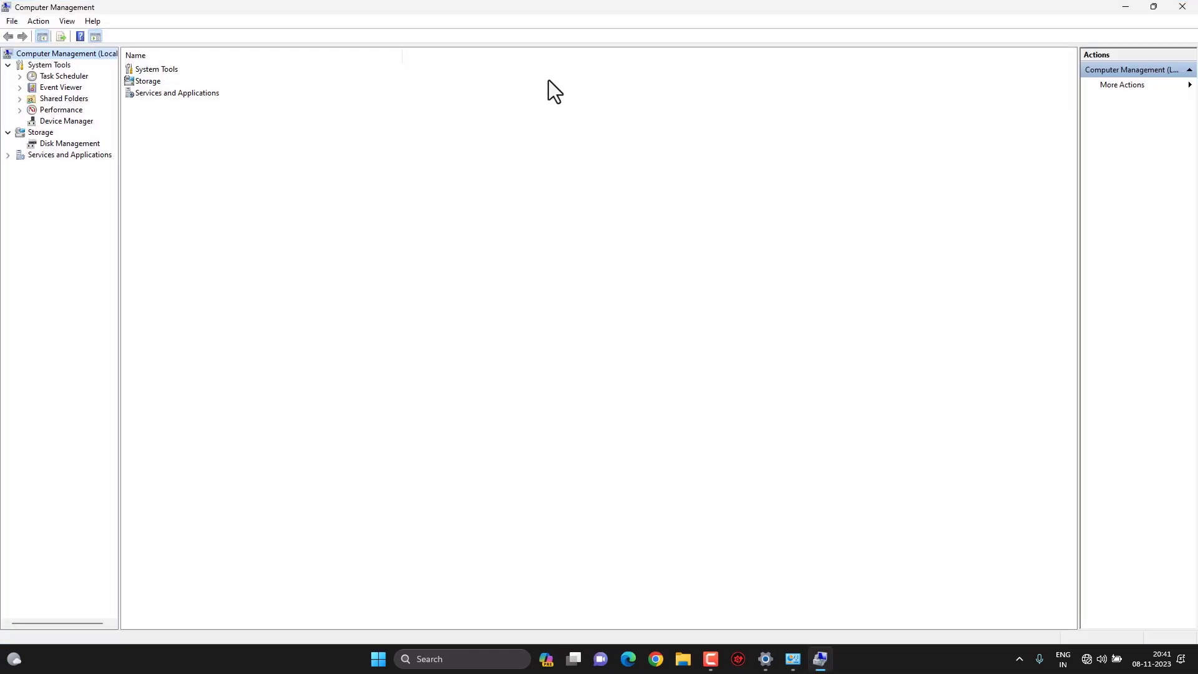
# Update the MediaTek Wi-Fi 6 MT7921 Wireless LAN Card driver in Device Manager, choosing the compatible driver from those available on the computer.
pyautogui.click(69, 123)
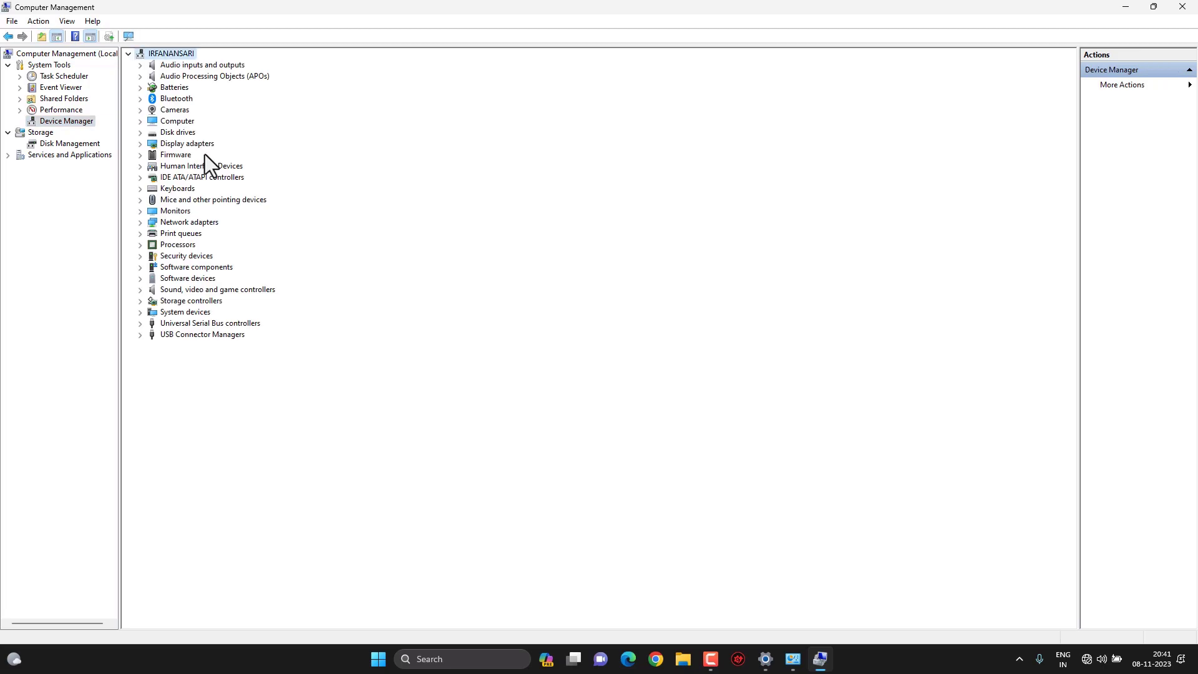
pyautogui.doubleClick(186, 223)
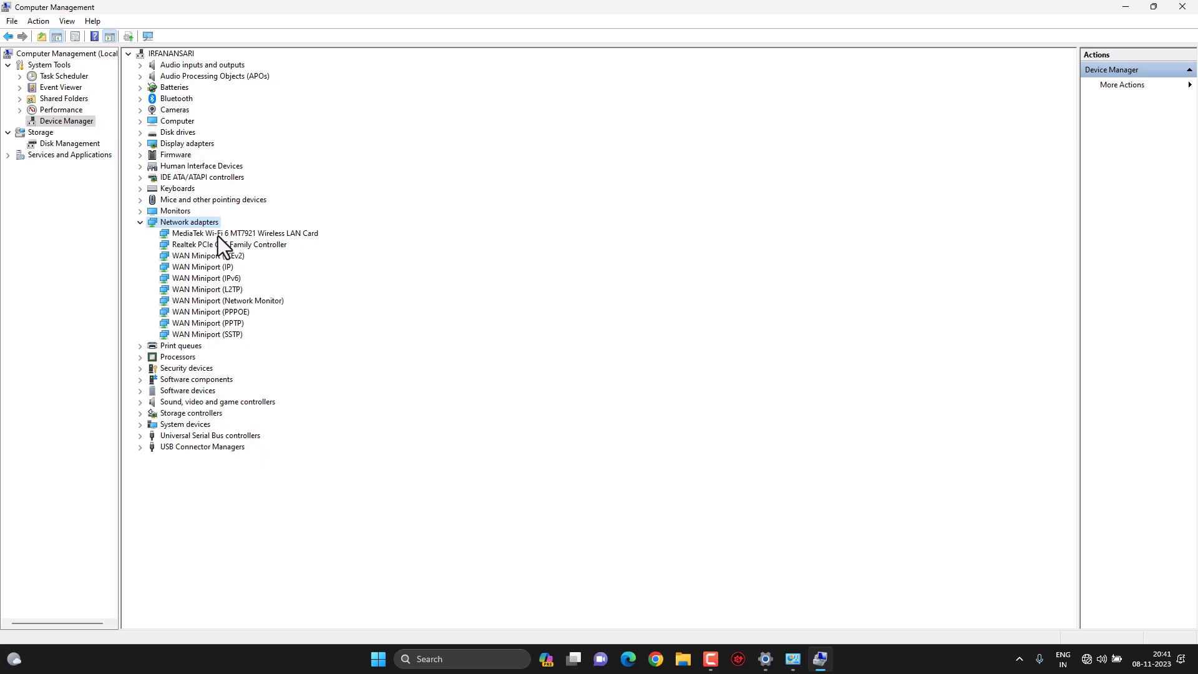
pyautogui.rightClick(218, 234)
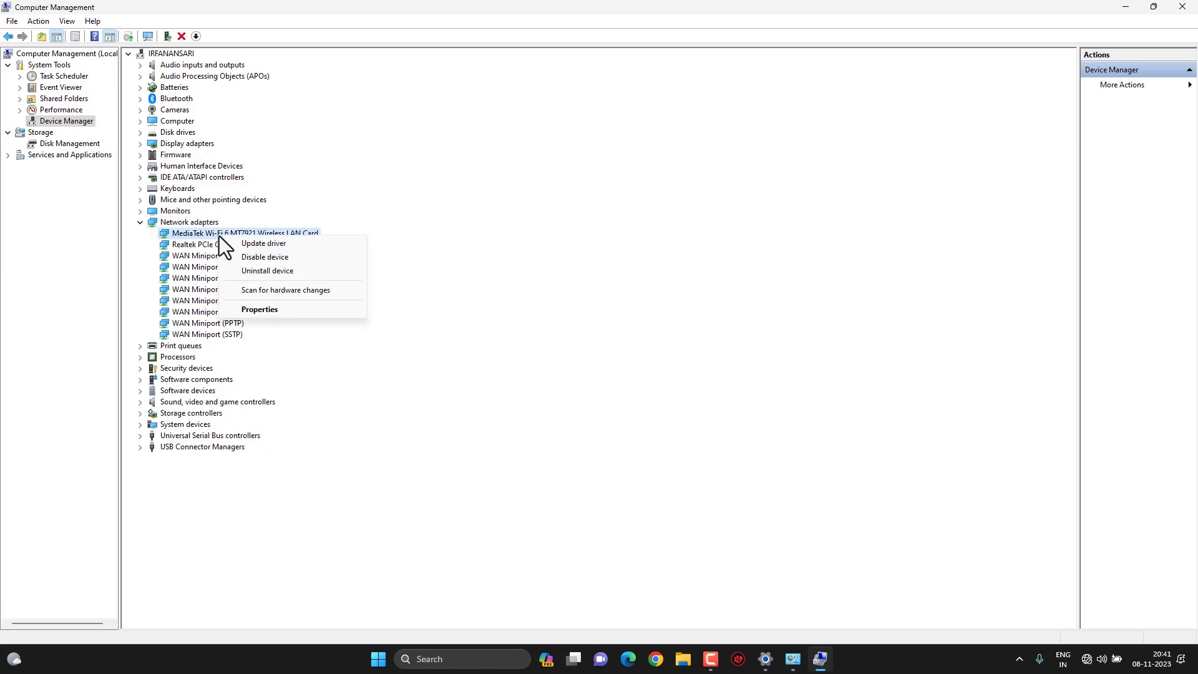
pyautogui.click(271, 246)
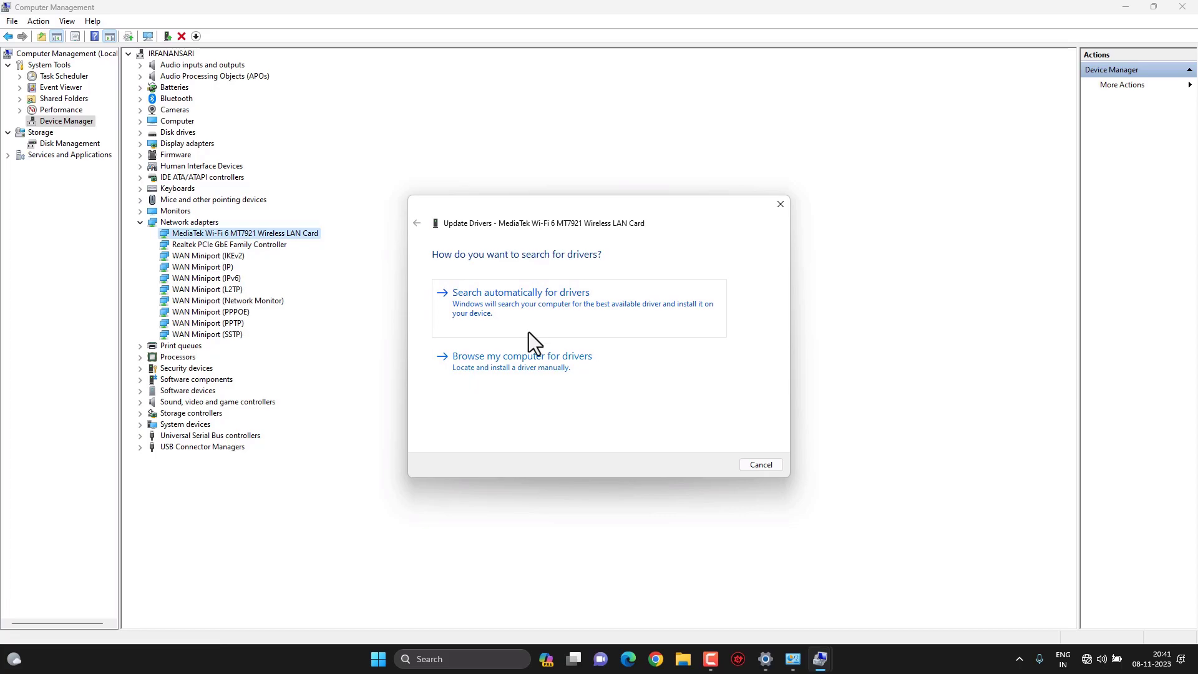
pyautogui.click(544, 365)
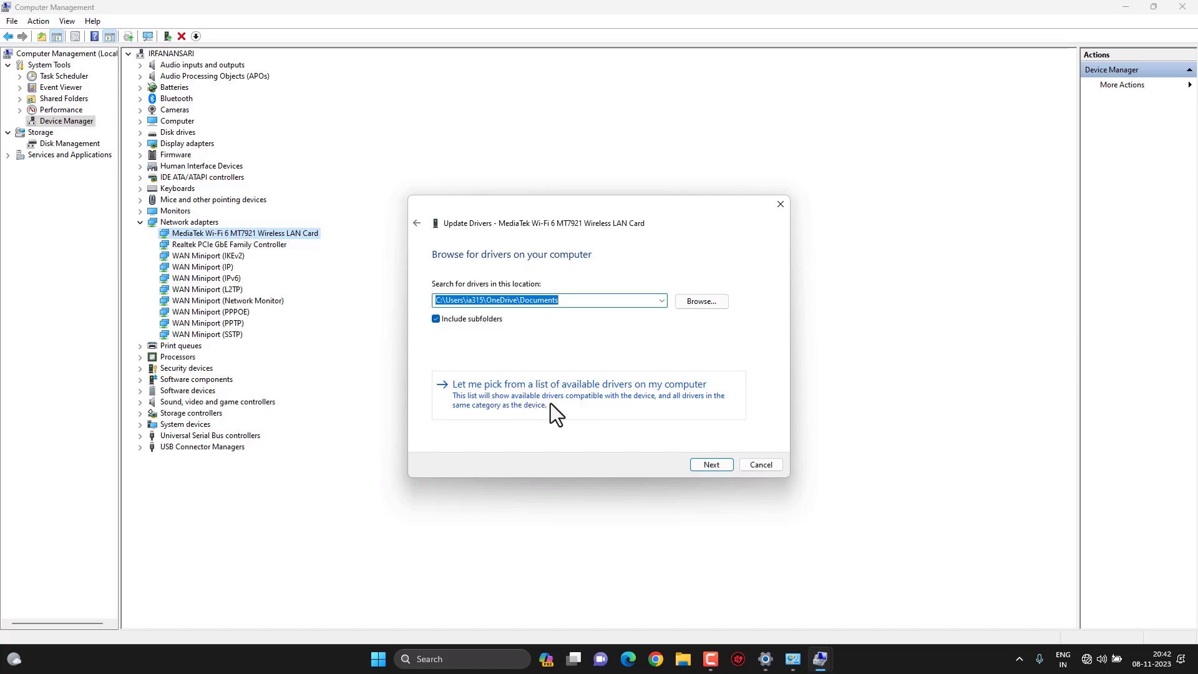
pyautogui.click(596, 396)
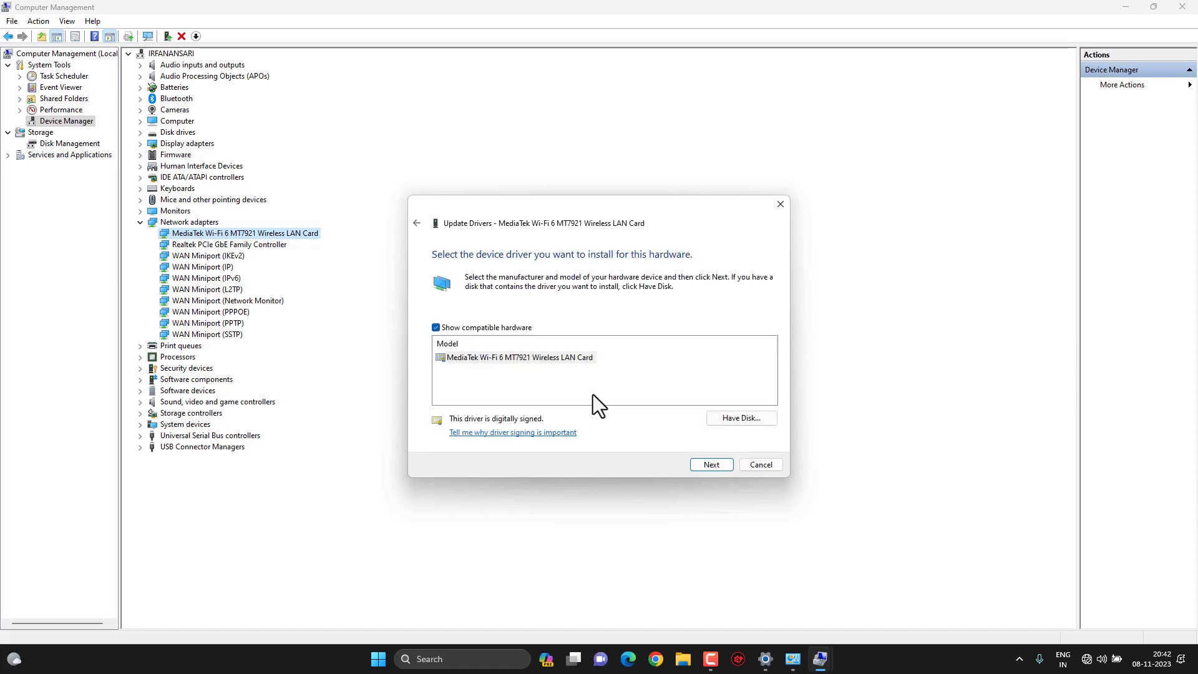
pyautogui.click(539, 359)
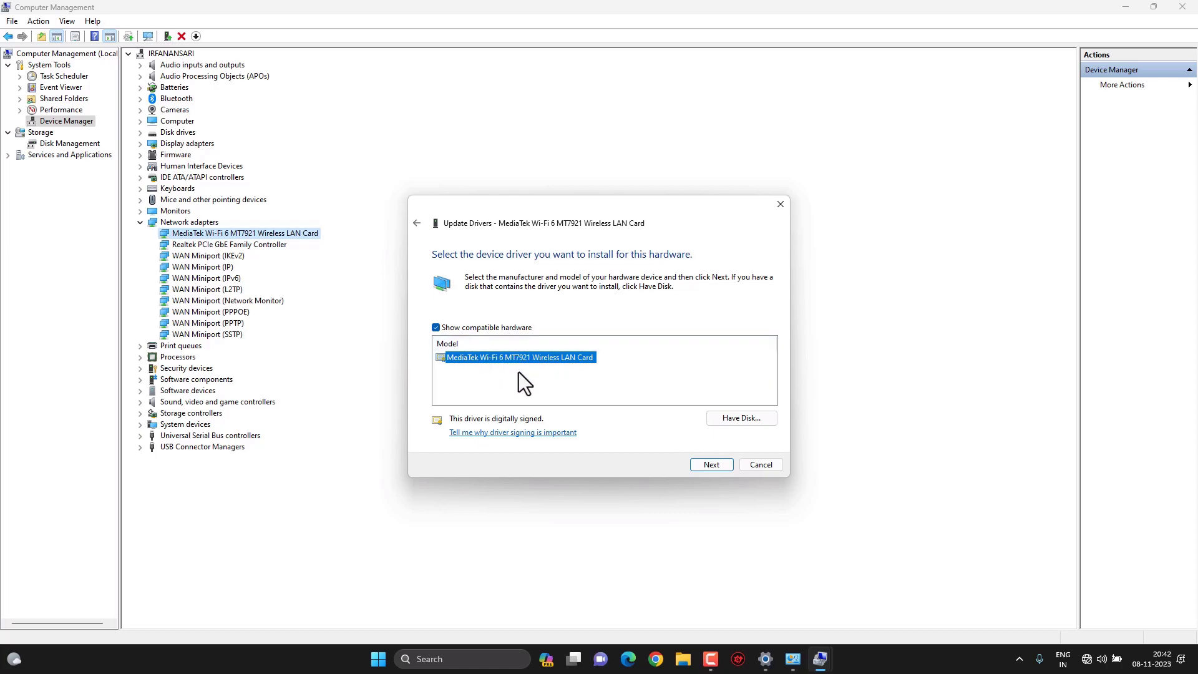
pyautogui.click(708, 468)
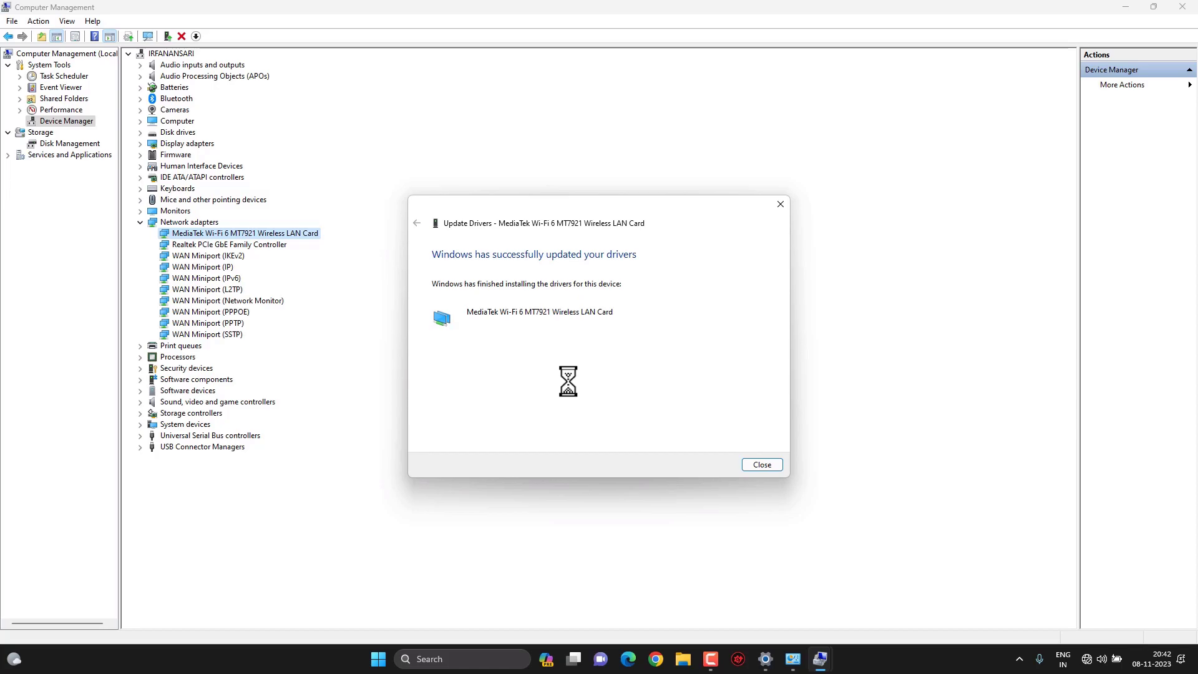
# Close the finished driver update wizard and scan the whole computer for hardware changes in Device Manager.
pyautogui.click(762, 465)
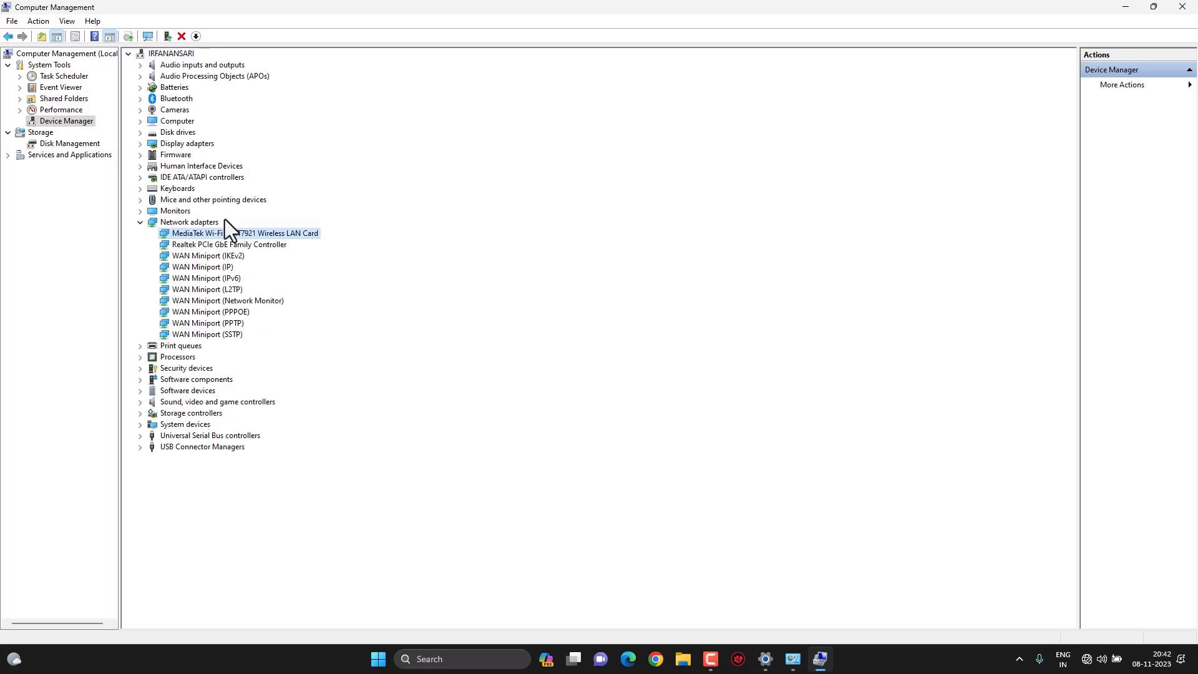
pyautogui.click(170, 53)
pyautogui.rightClick(170, 53)
pyautogui.click(220, 80)
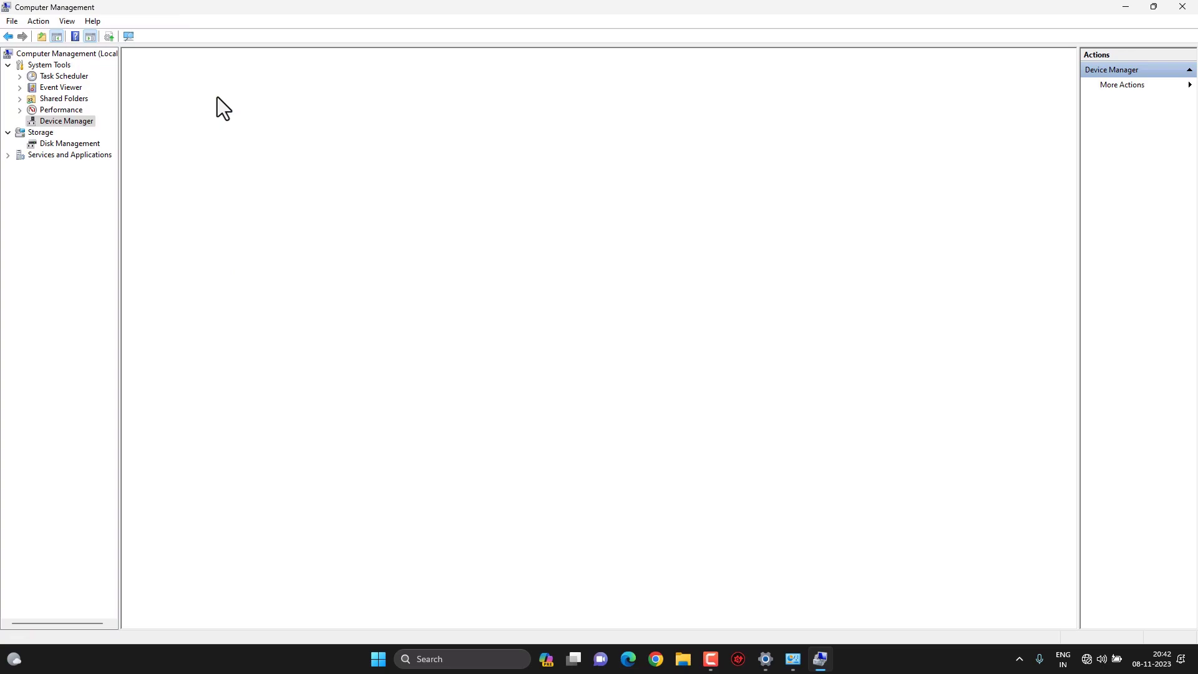
# Disable the MediaTek Wi-Fi 6 MT7921 Wireless LAN Card, confirming the prompt, and enable it again.
pyautogui.click(209, 233)
pyautogui.rightClick(202, 234)
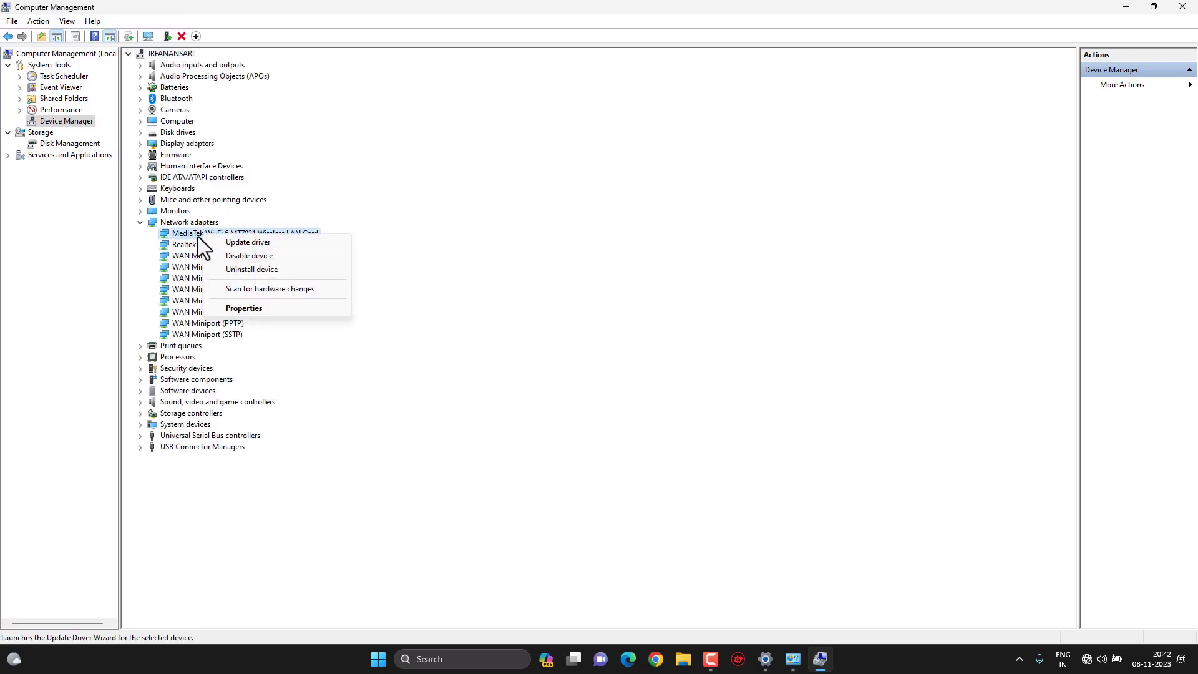
pyautogui.click(193, 236)
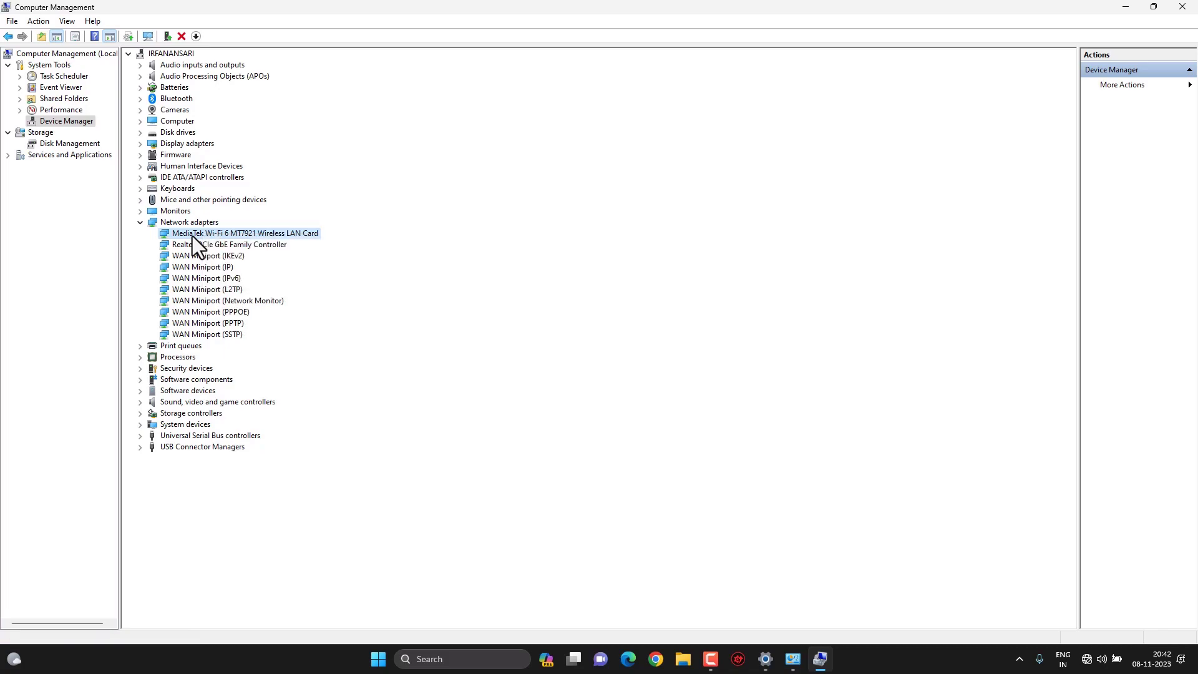
pyautogui.click(197, 36)
pyautogui.click(628, 343)
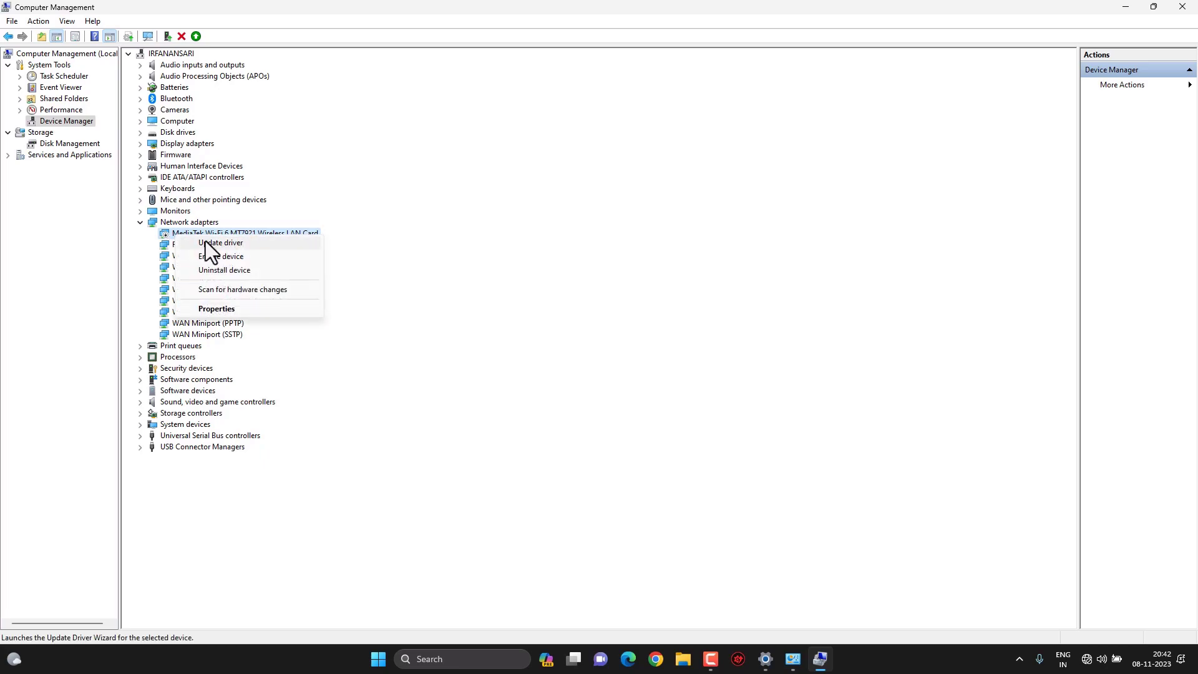
pyautogui.click(220, 255)
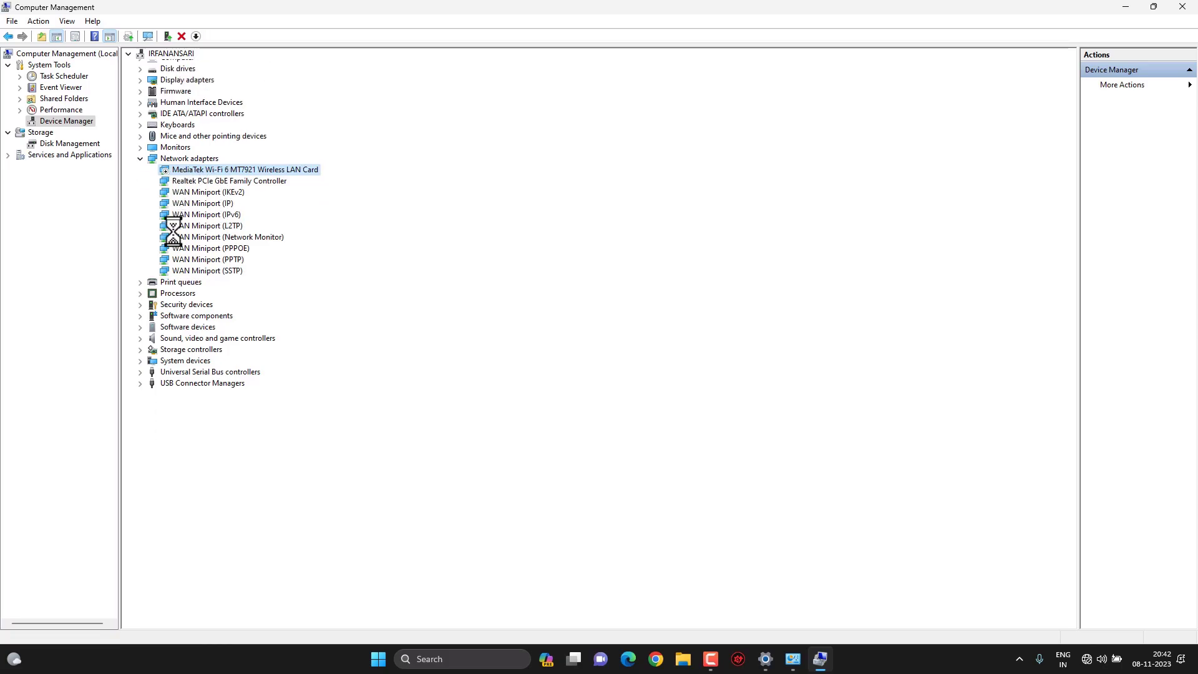
# Start another driver update for the MediaTek Wi-Fi 6 MT7921 Wireless LAN Card, choosing to browse the computer for drivers.
pyautogui.rightClick(178, 235)
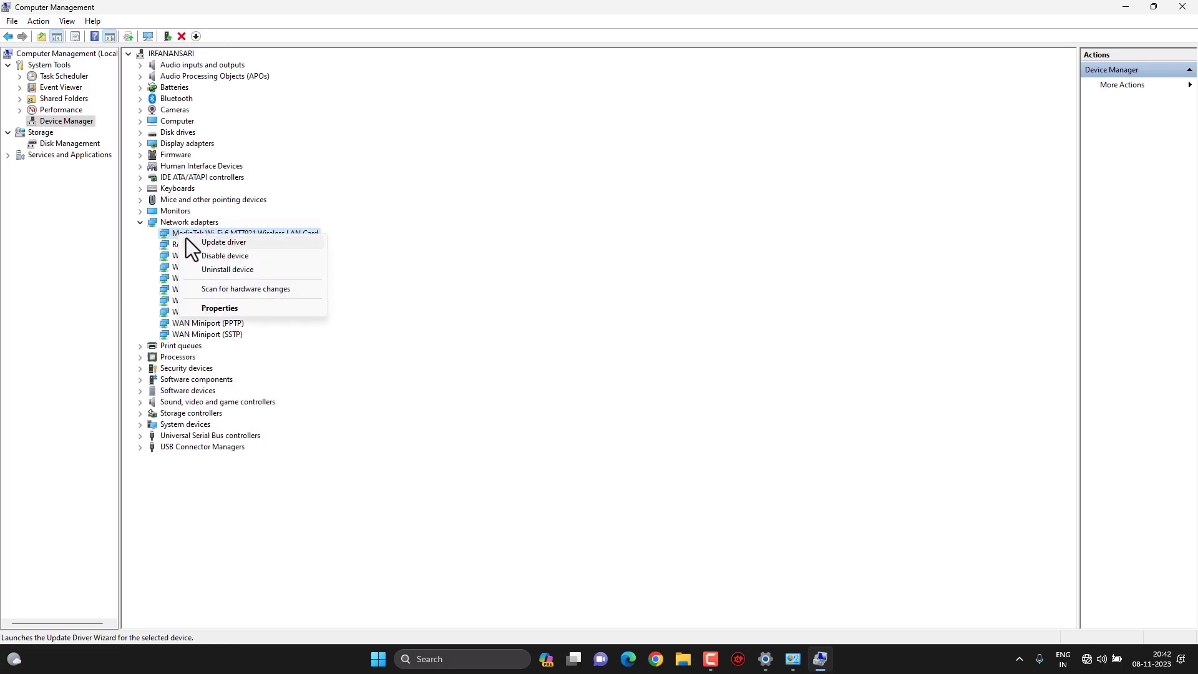
pyautogui.click(190, 241)
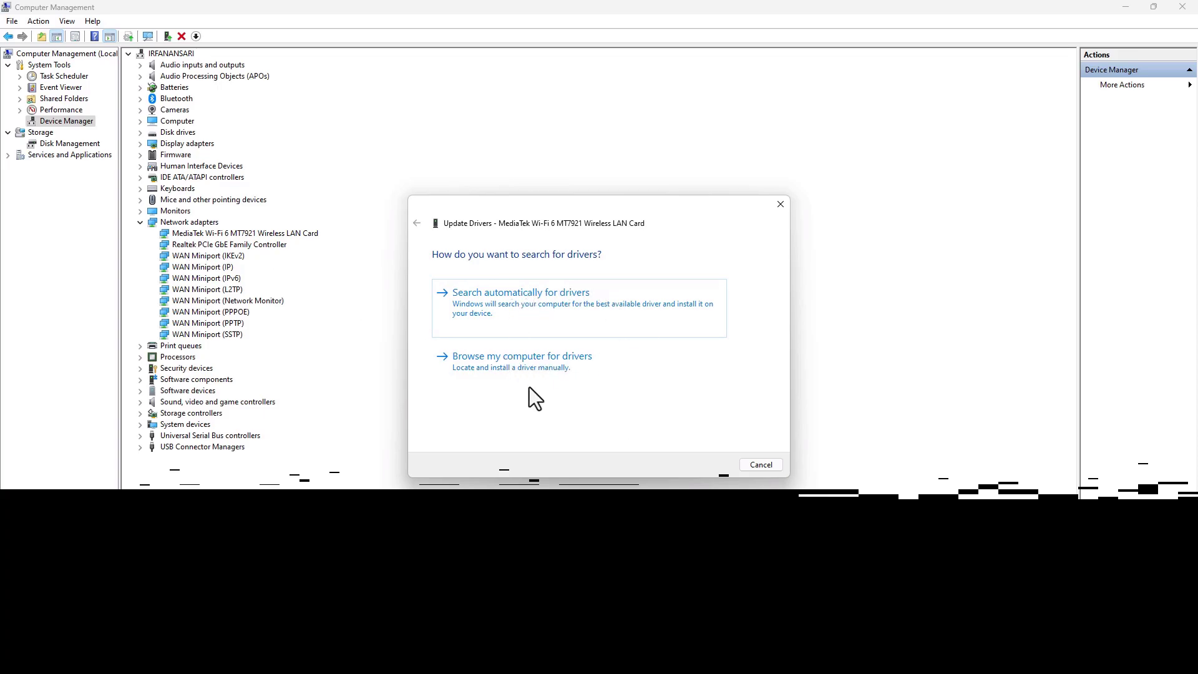
pyautogui.click(587, 359)
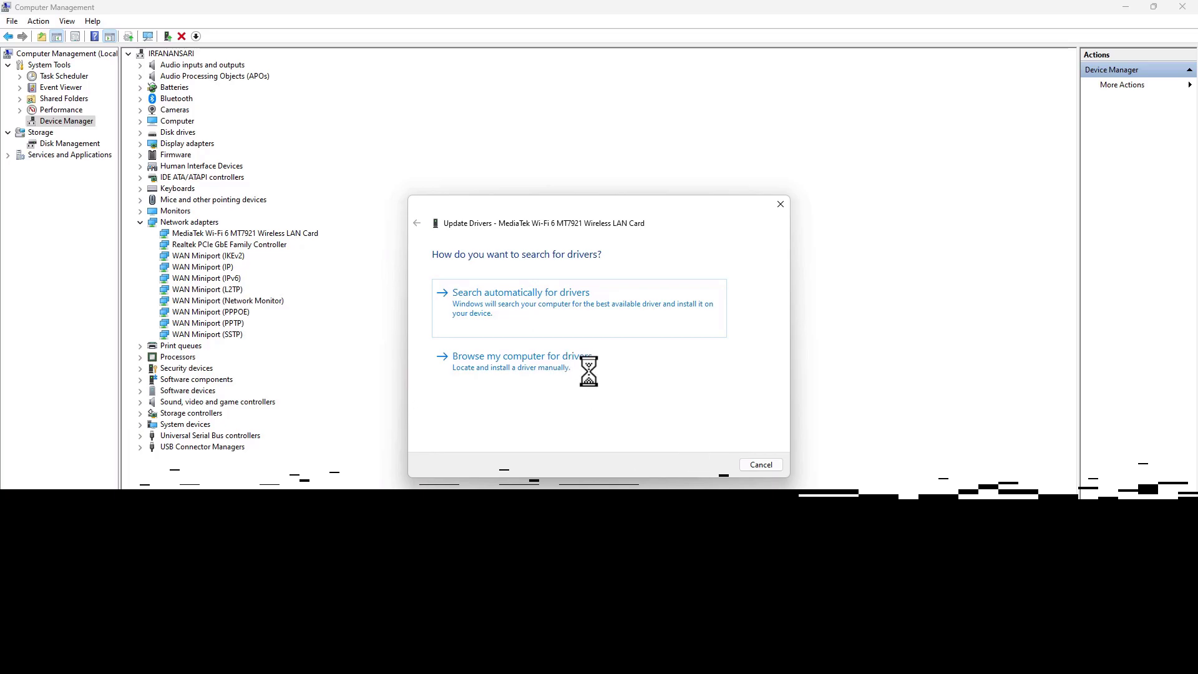